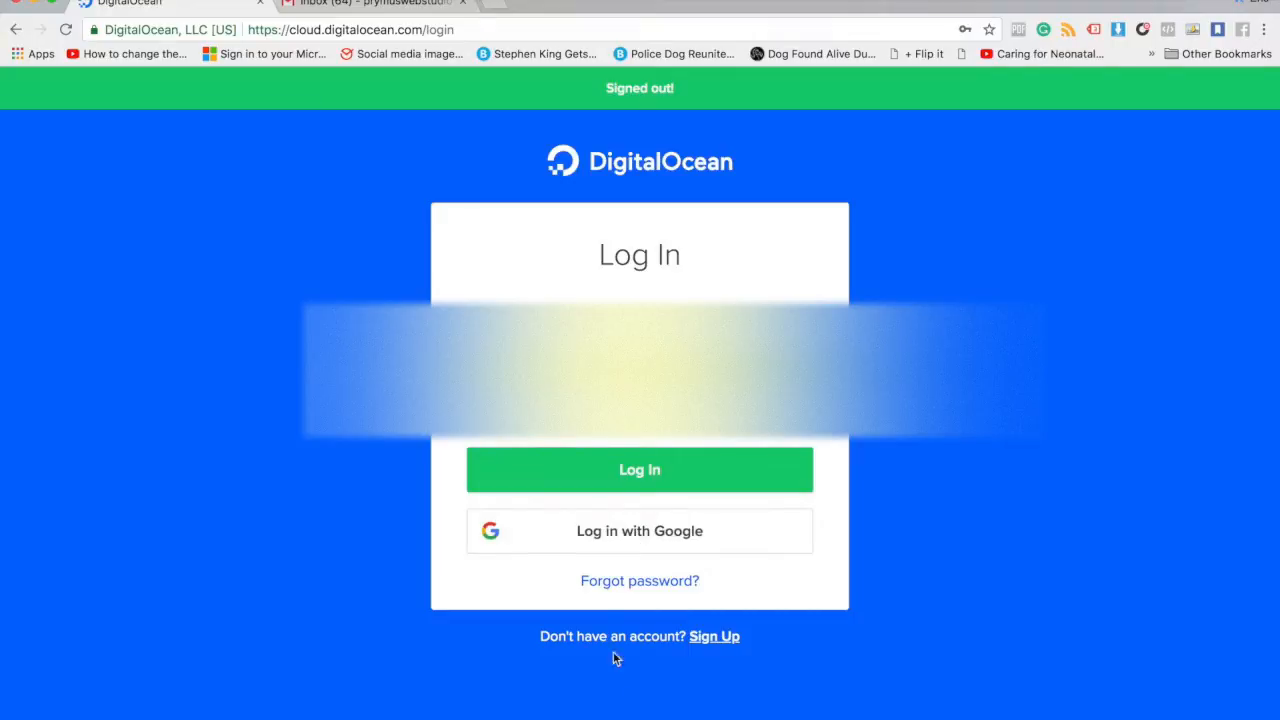
Log in to the DigitalOcean account and start creating a new Droplet
left_click(670, 477)
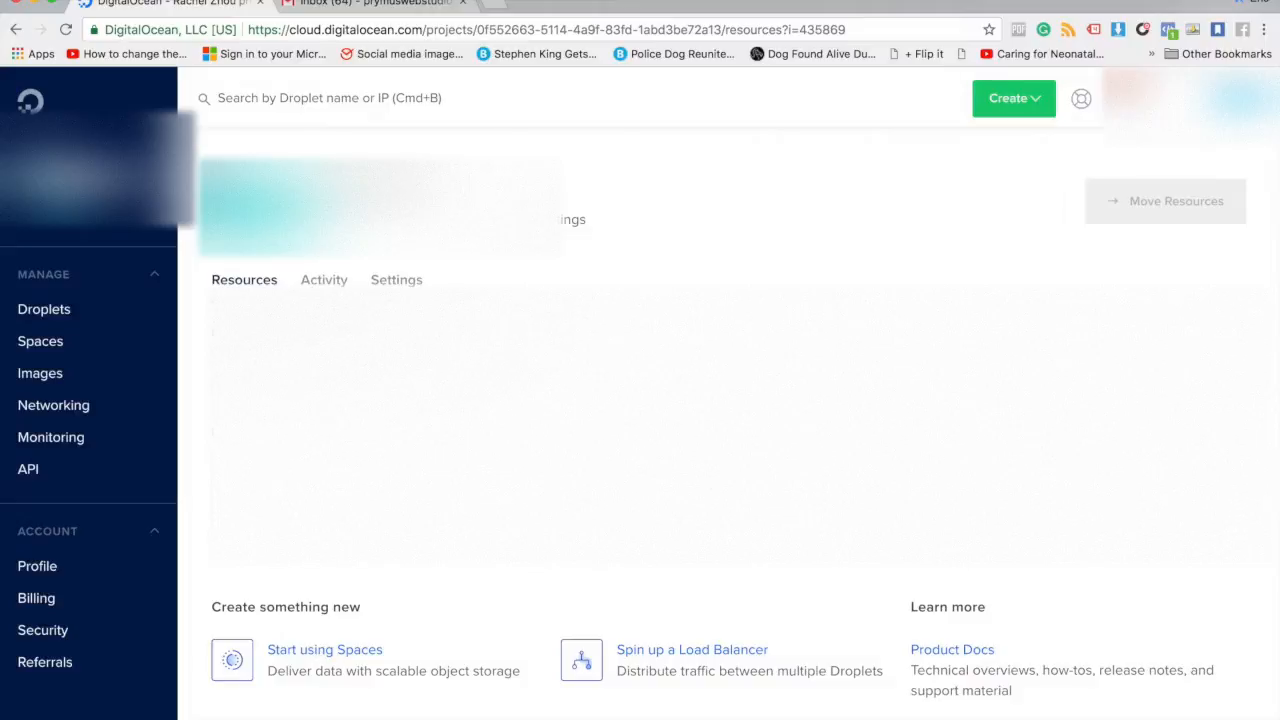
left_click(1041, 100)
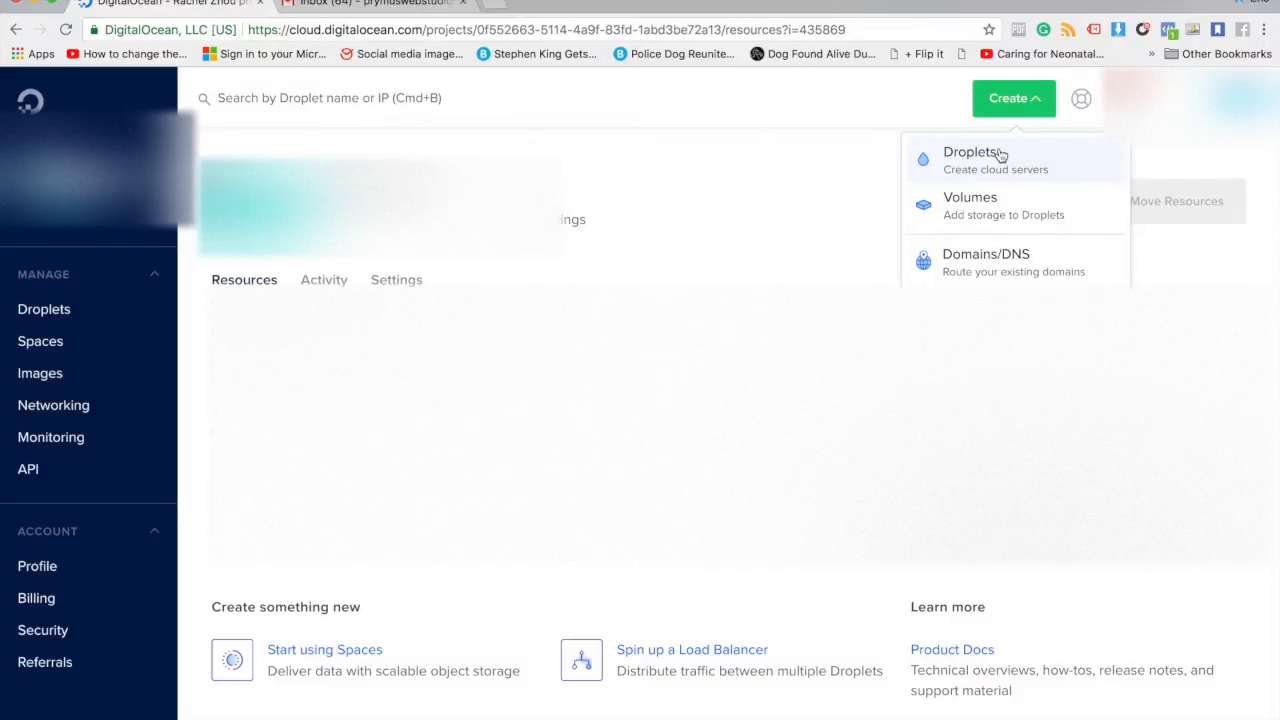
left_click(975, 167)
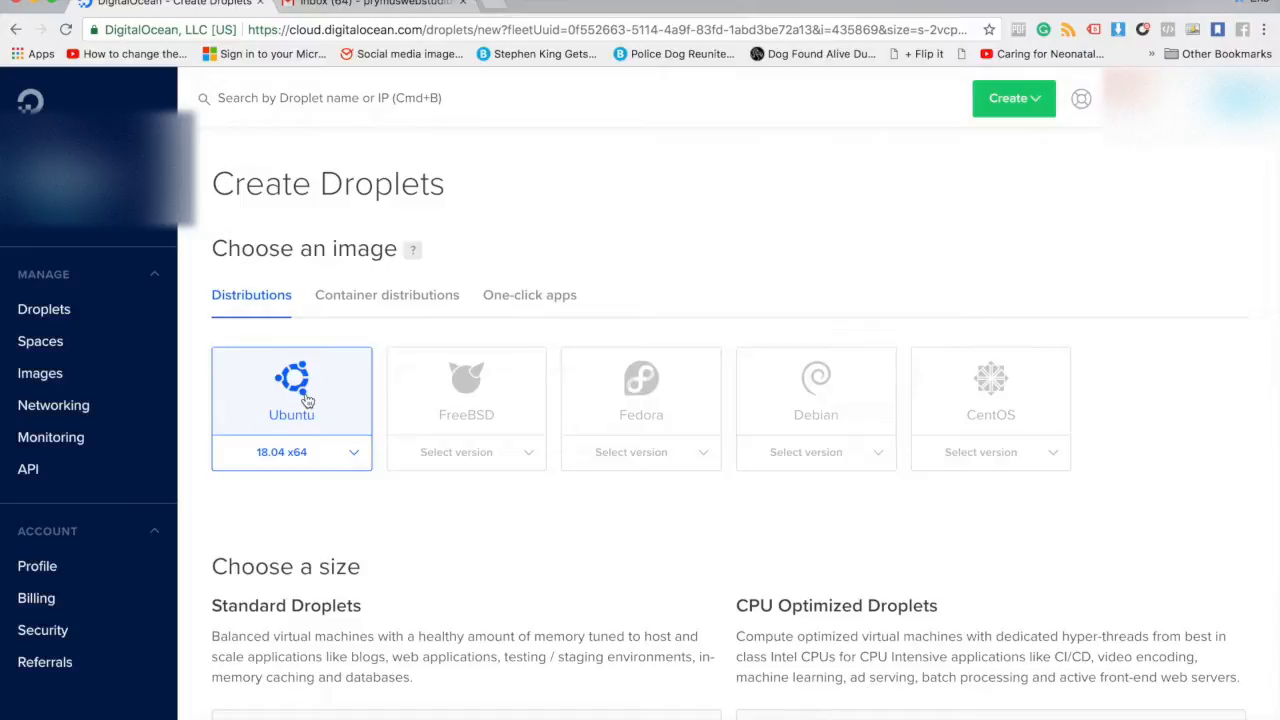
Choose the Ubuntu 16.04.4 x64 image and the Standard Droplet size with 1 GB memory and 1 vCPU at $5/mo
left_click(357, 457)
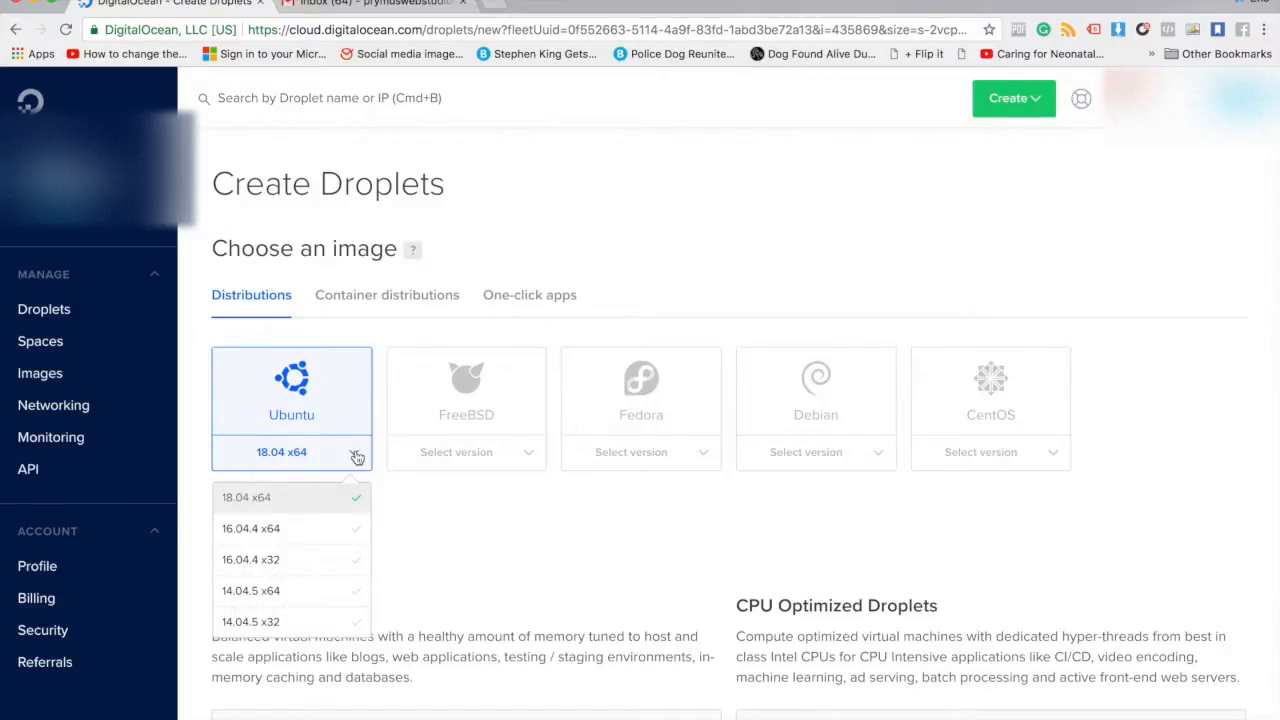
left_click(283, 530)
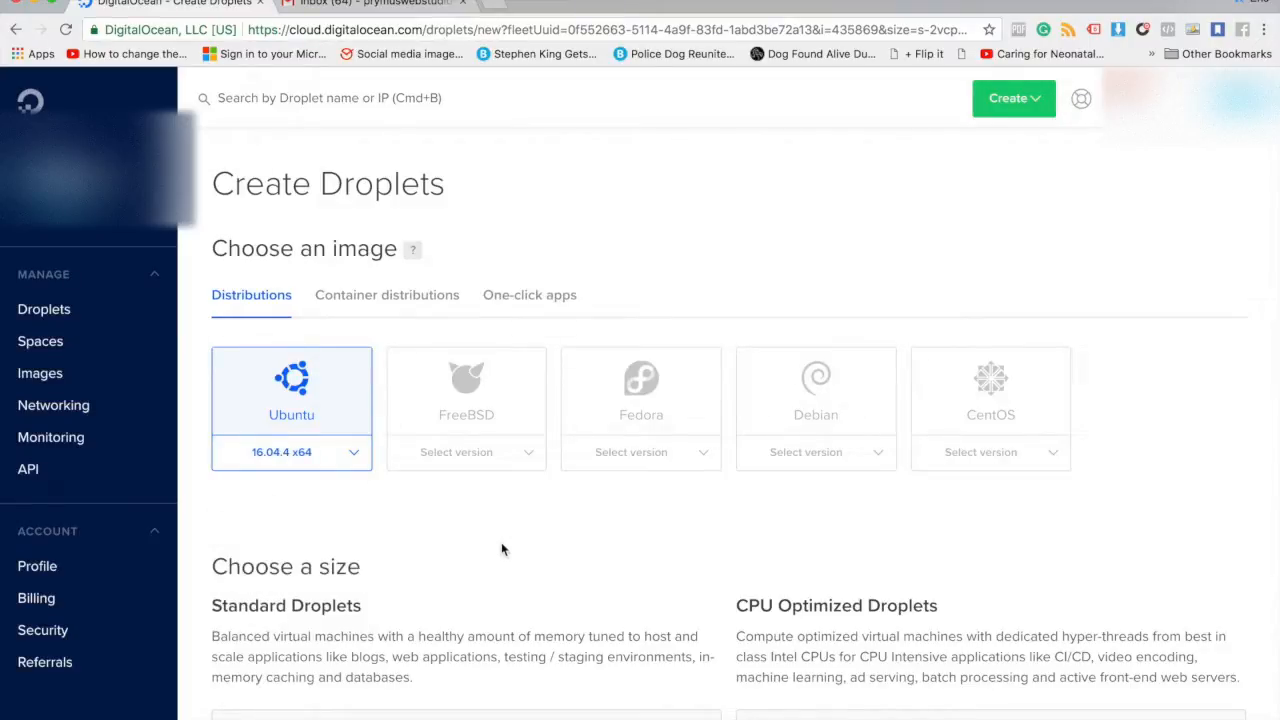
scroll(501, 542, "down", 2)
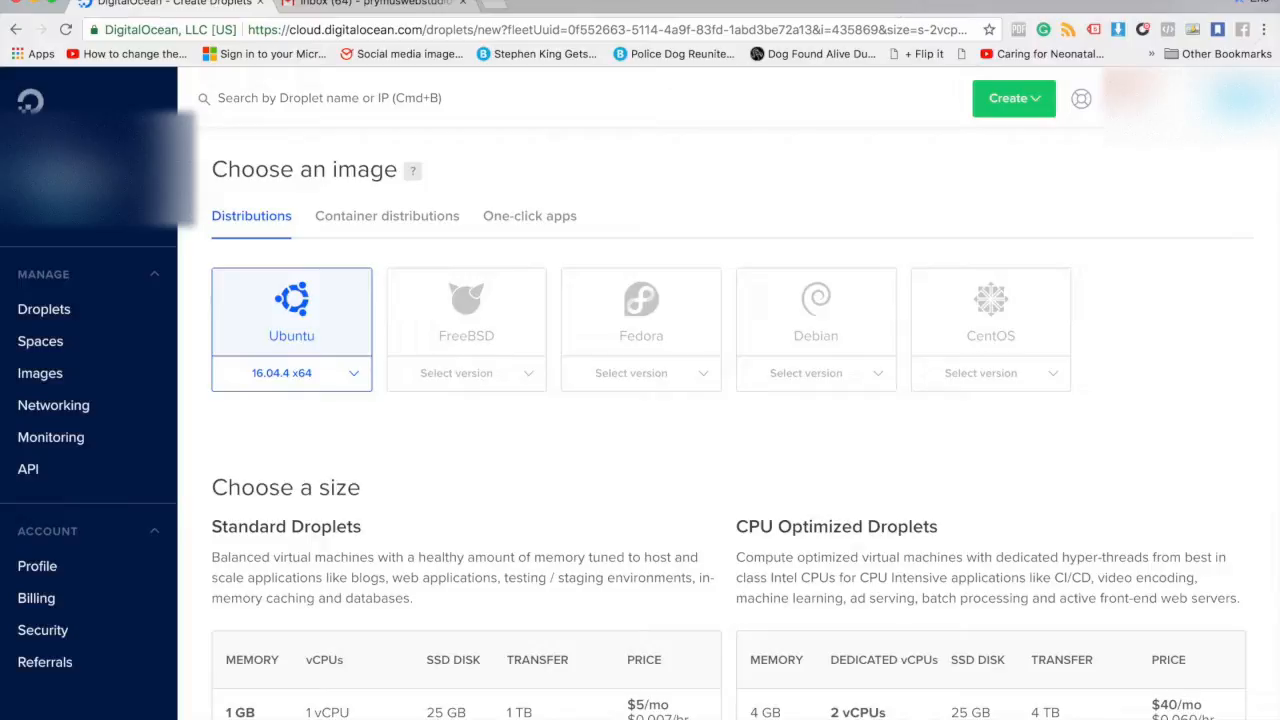
scroll(314, 342, "down", 5)
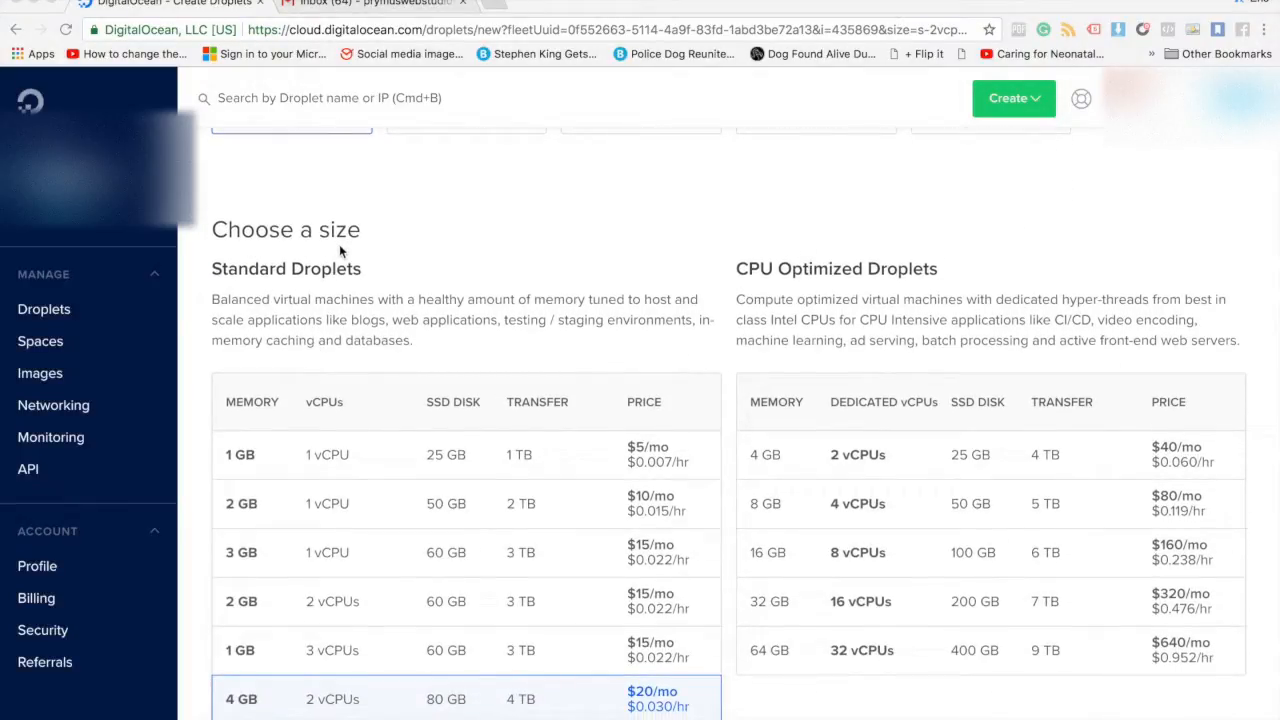
scroll(340, 250, "down", 1)
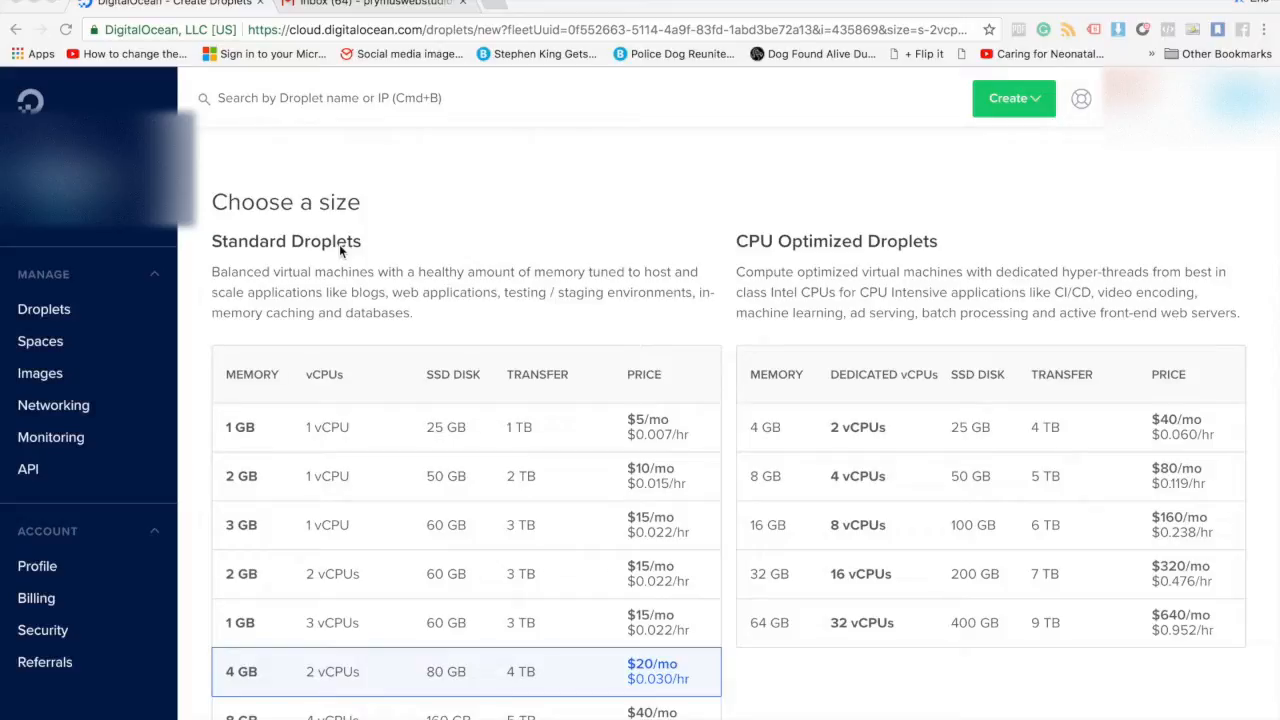
scroll(339, 244, "down", 1)
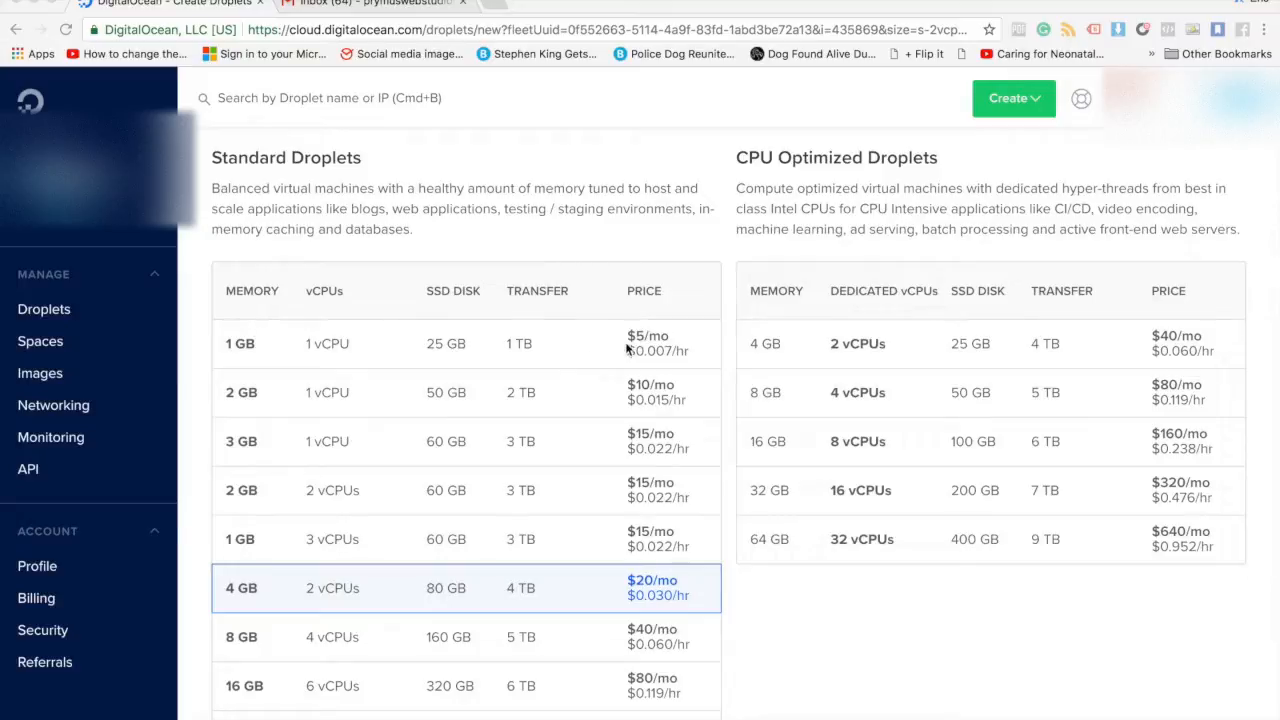
left_click(243, 350)
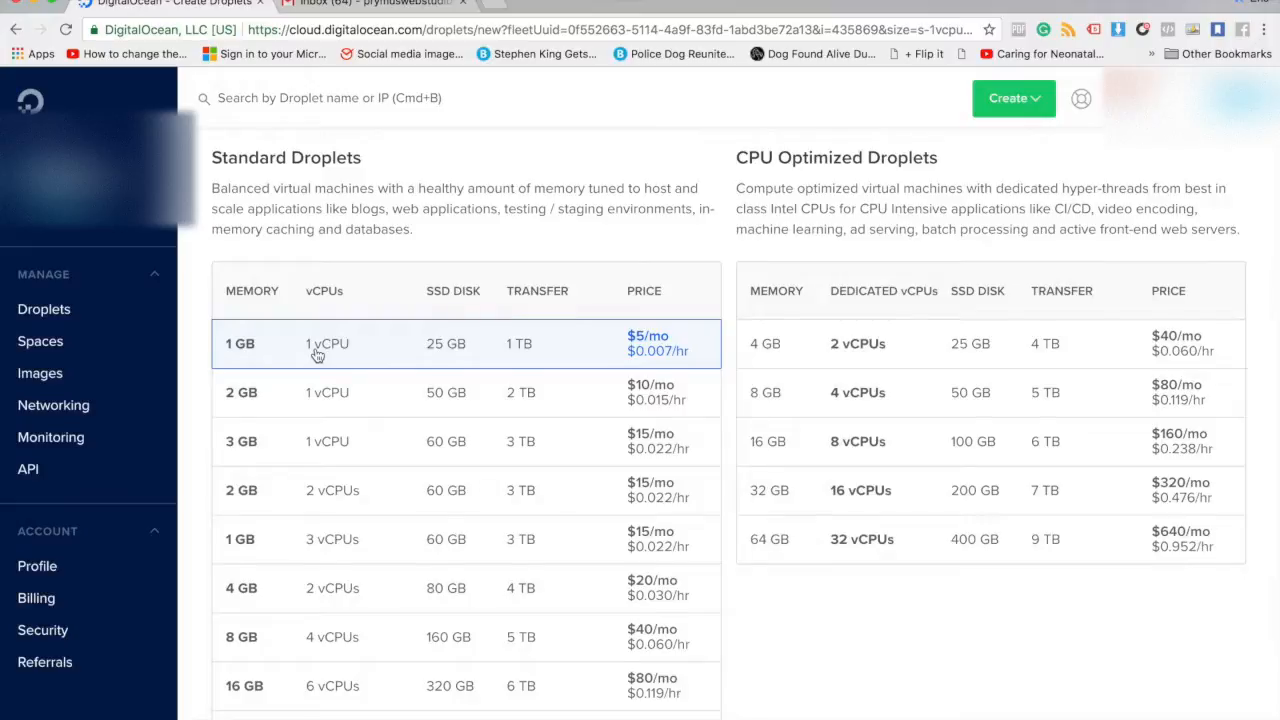
Set the Droplet's datacenter region to New York 1, without adding backups or block storage
scroll(310, 335, "down", 1)
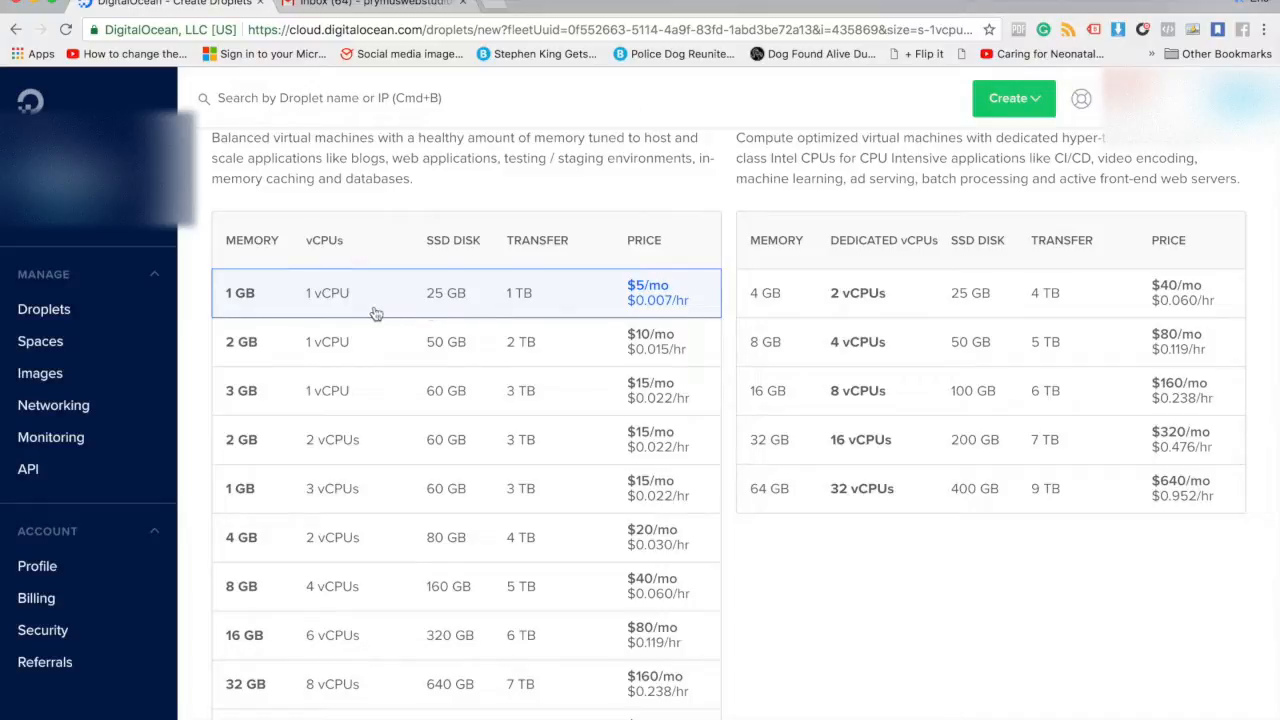
scroll(392, 319, "down", 2)
scroll(392, 319, "down", 10)
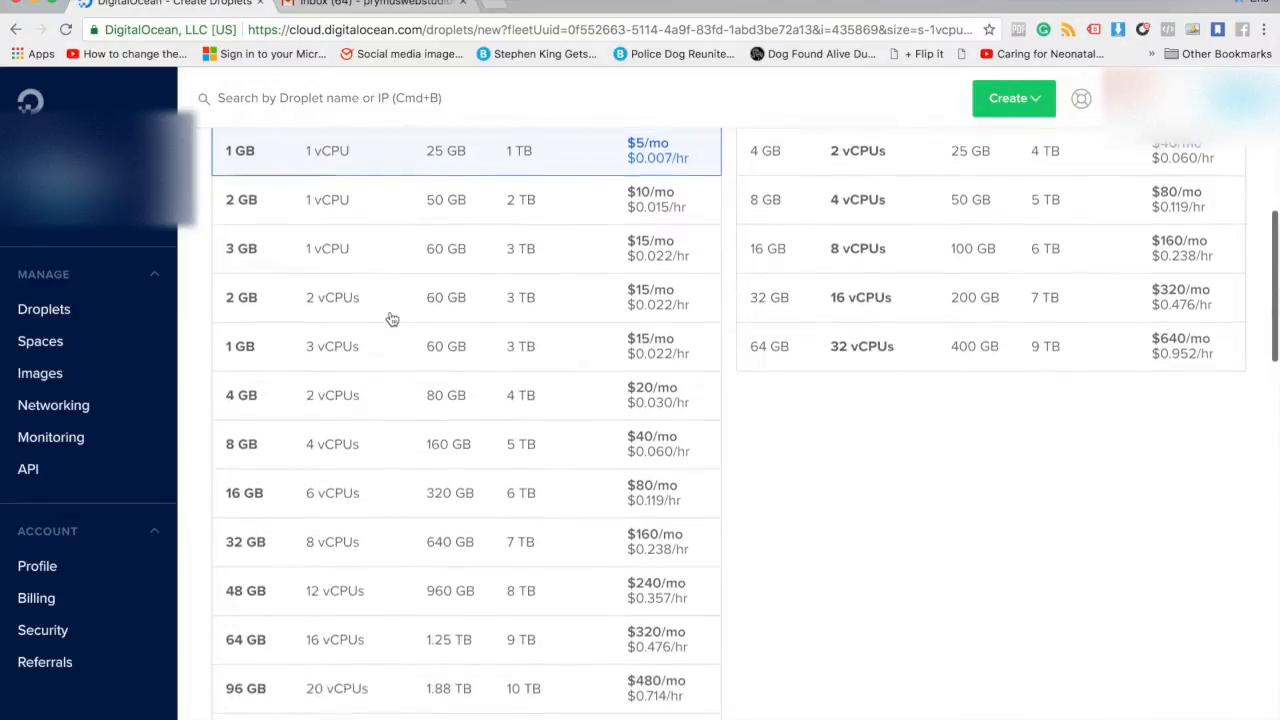
scroll(392, 319, "down", 4)
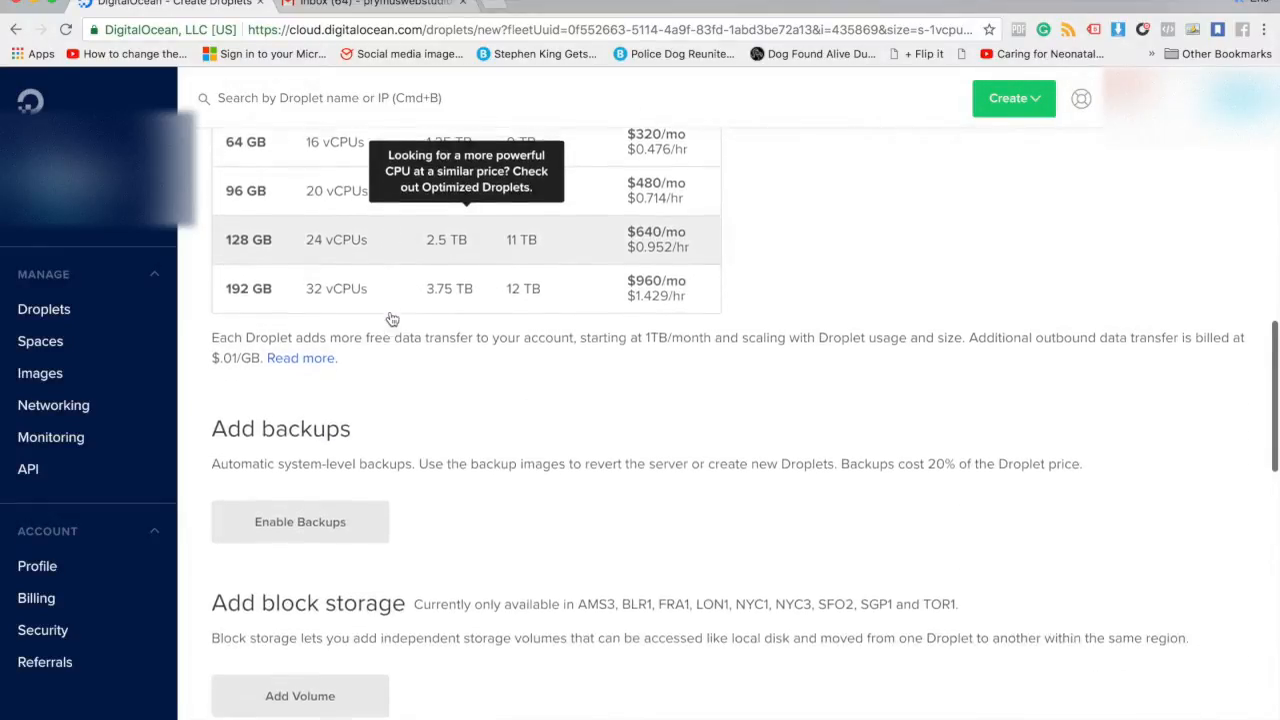
scroll(391, 318, "down", 3)
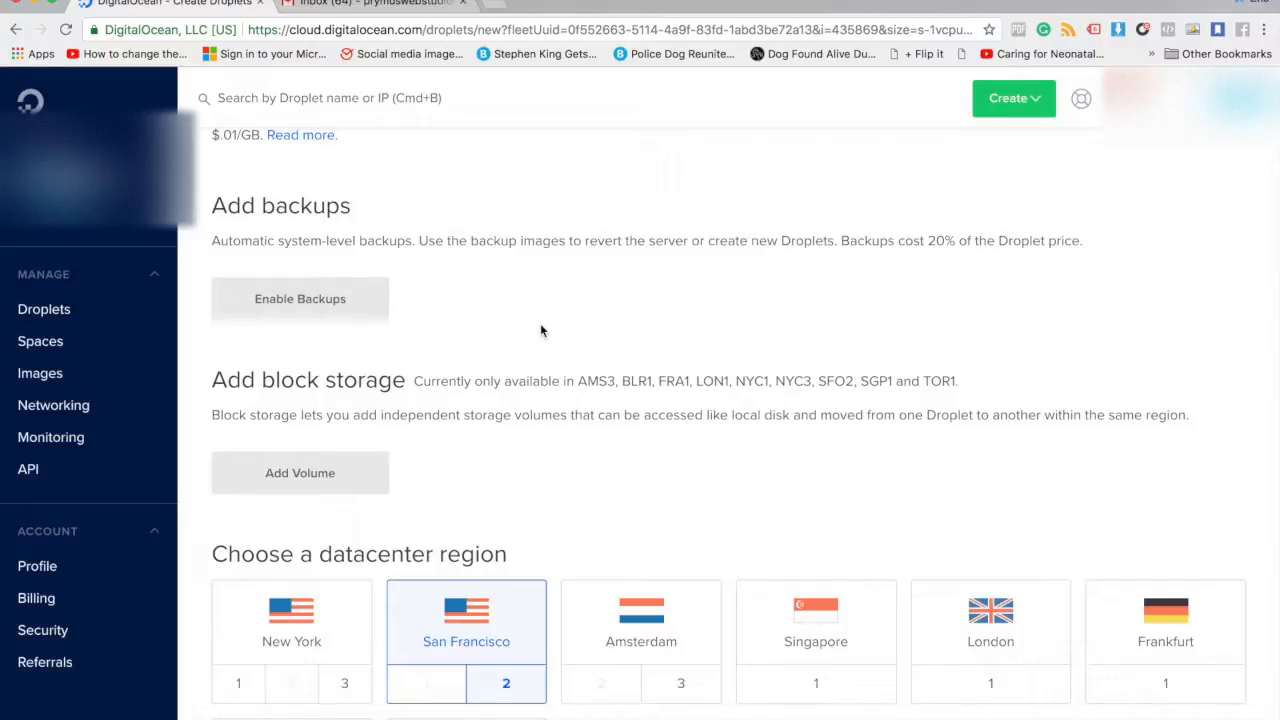
scroll(540, 330, "down", 3)
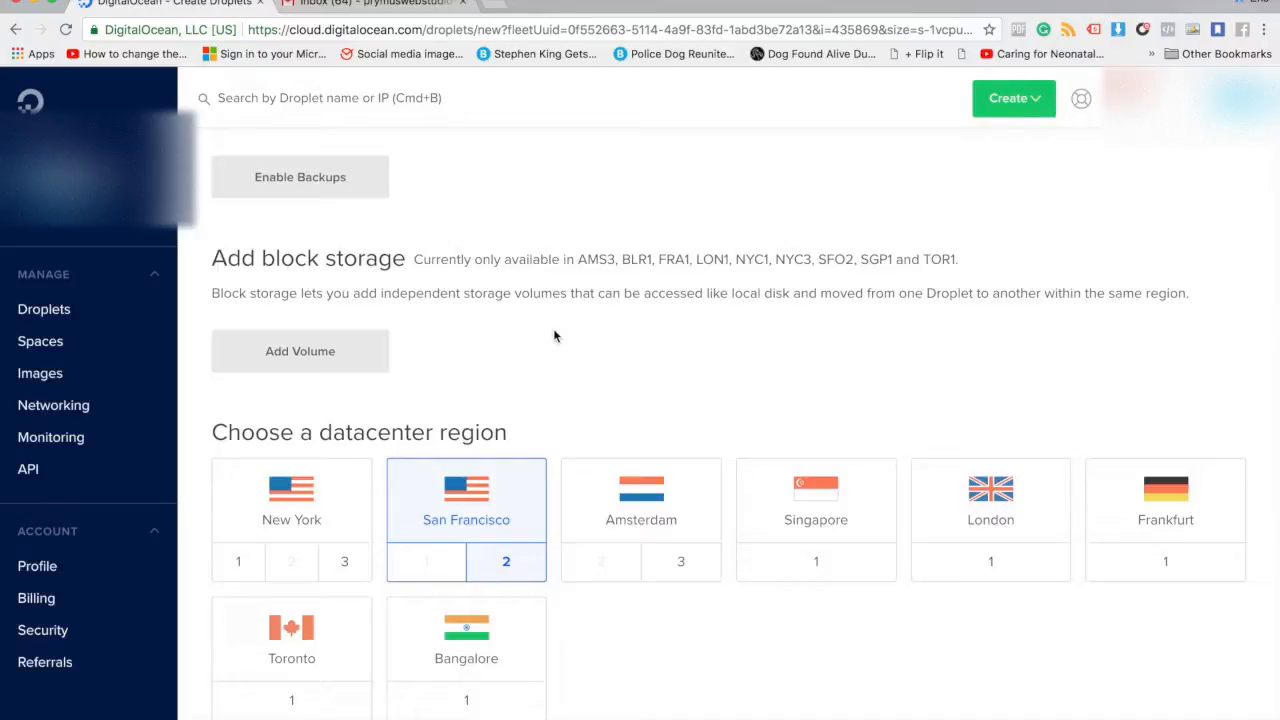
scroll(553, 336, "down", 3)
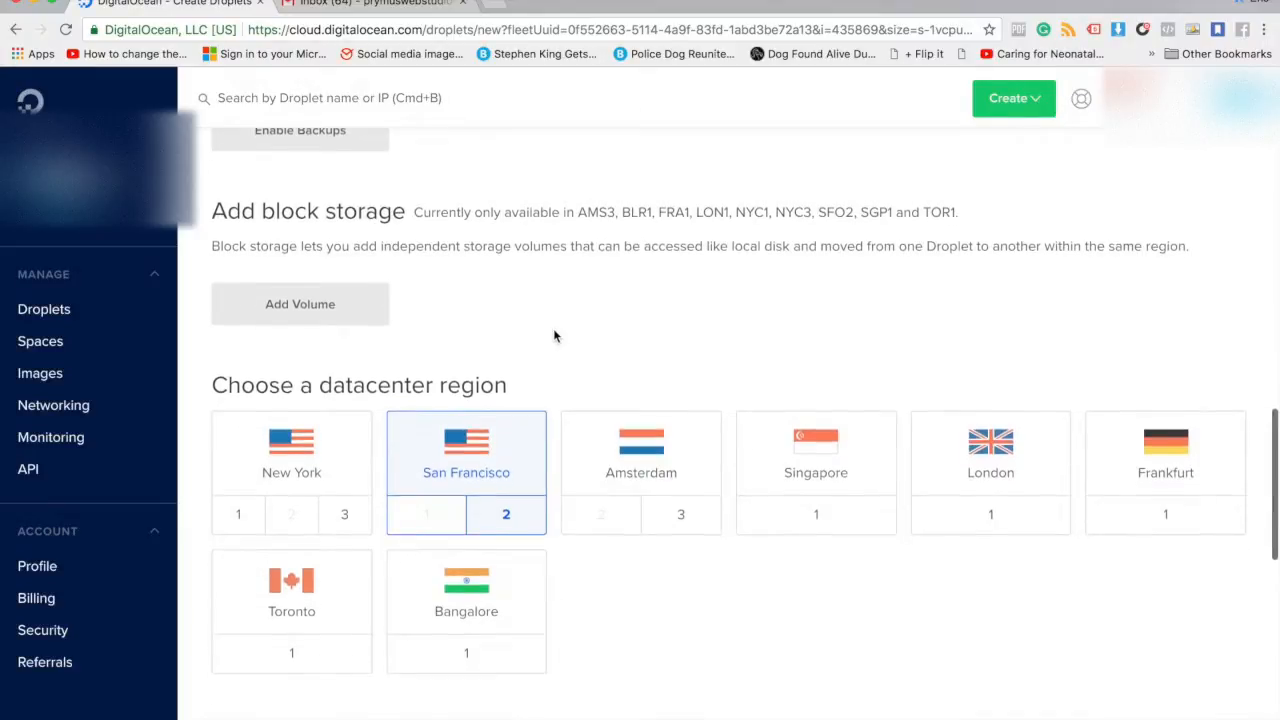
scroll(302, 323, "down", 2)
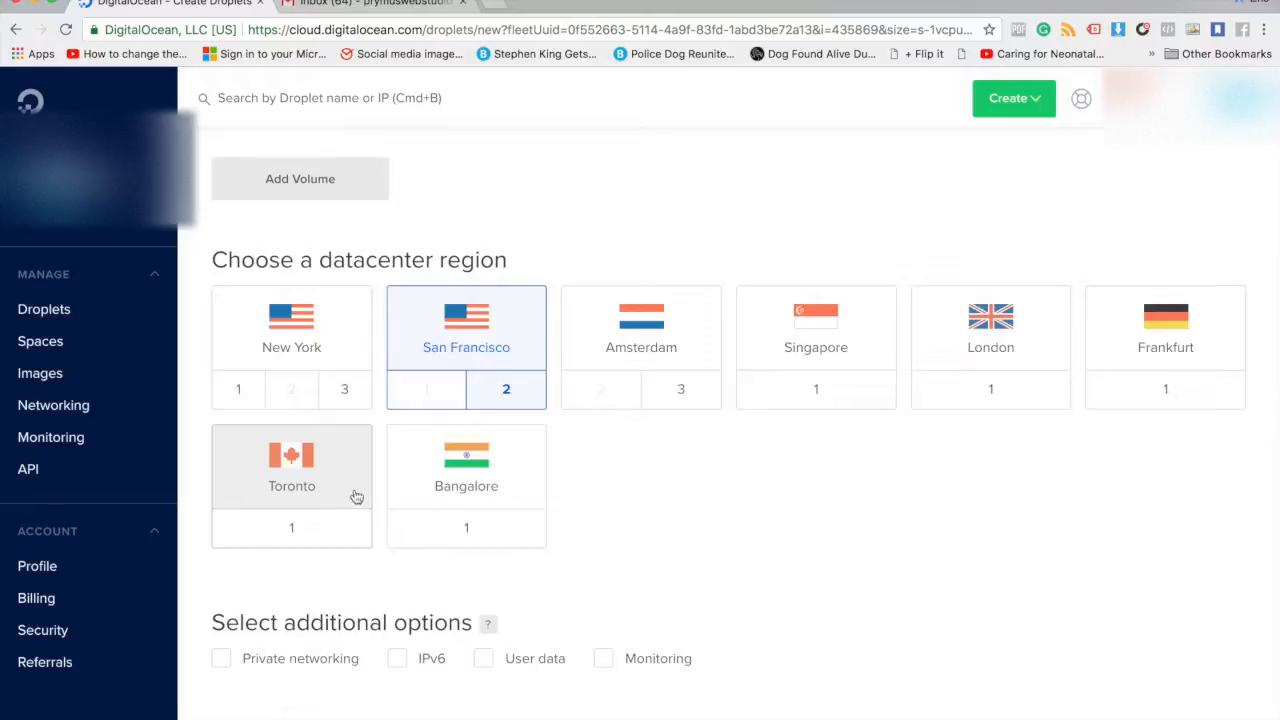
left_click(296, 354)
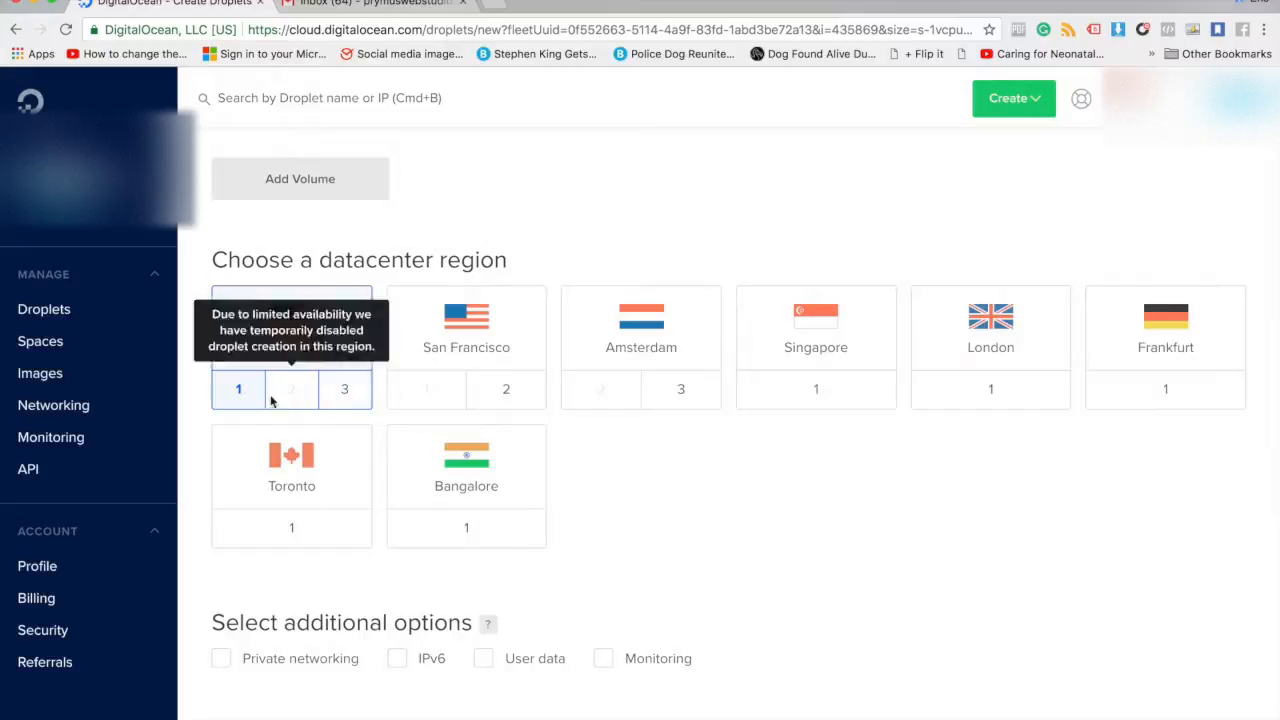
left_click(344, 392)
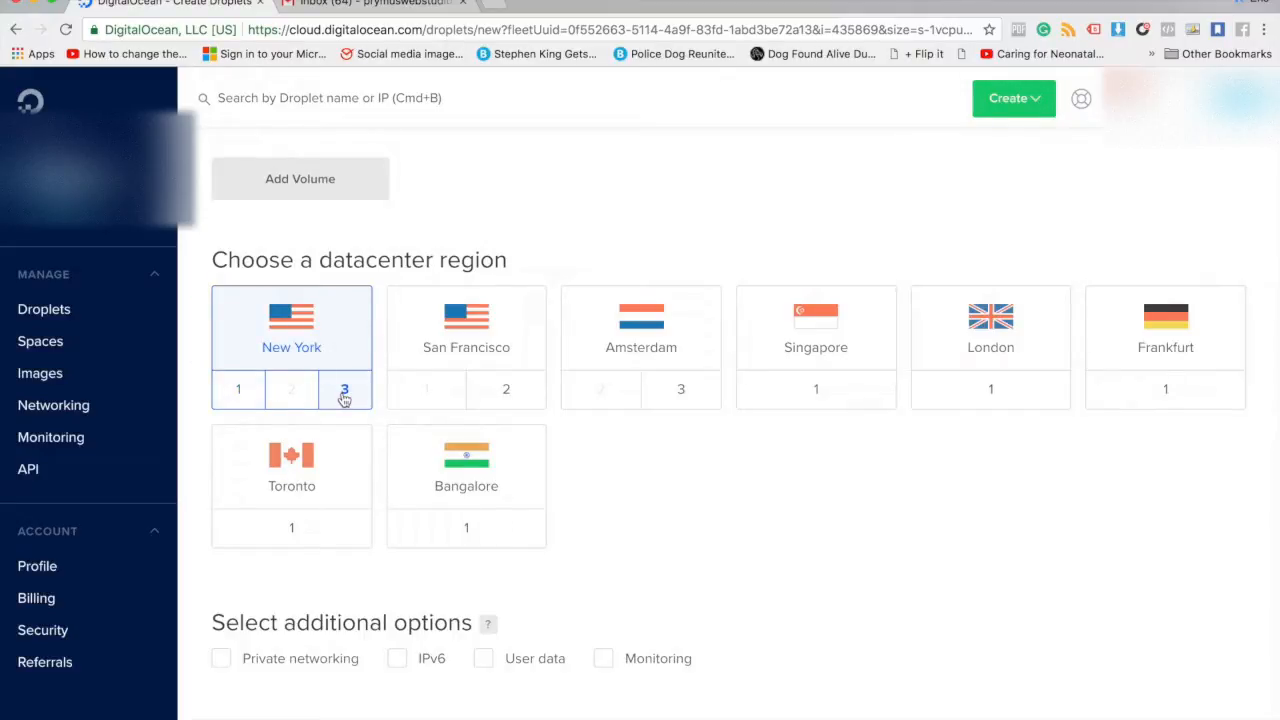
left_click(243, 391)
Review the additional options, the SSH key section and the final creation settings for the Droplet
scroll(537, 509, "down", 2)
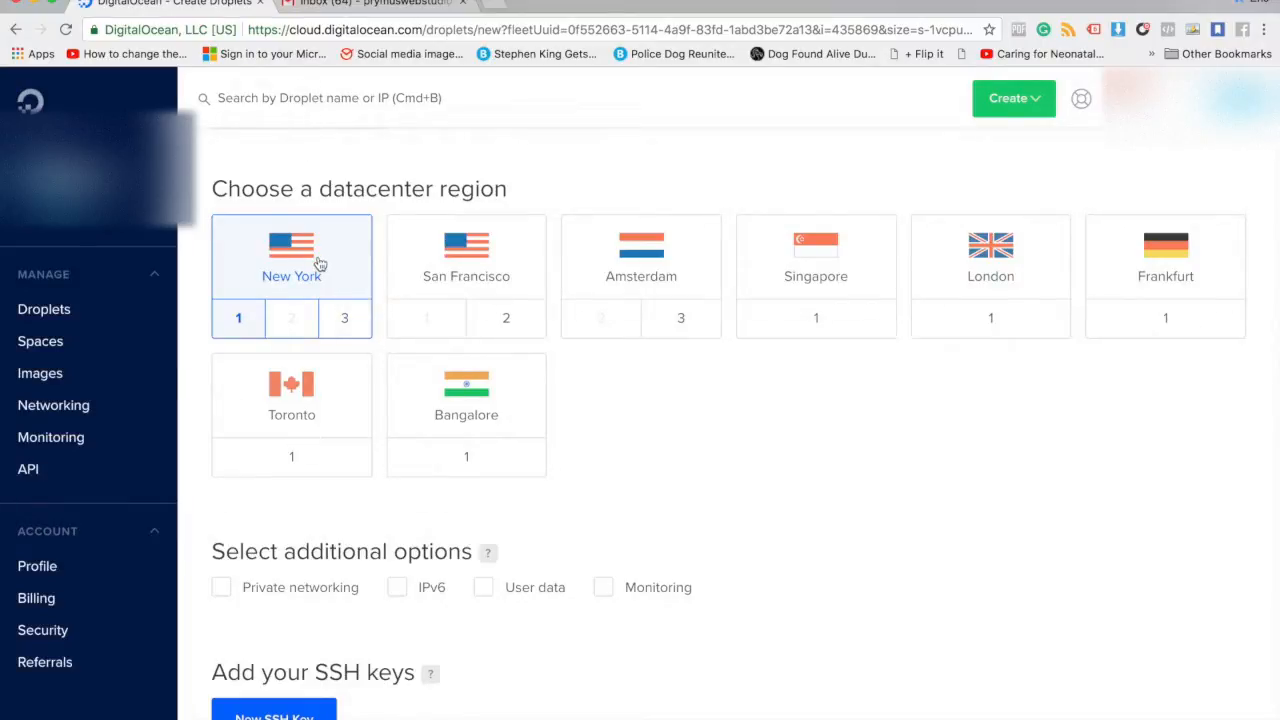
scroll(319, 263, "down", 5)
mouse_move(310, 322)
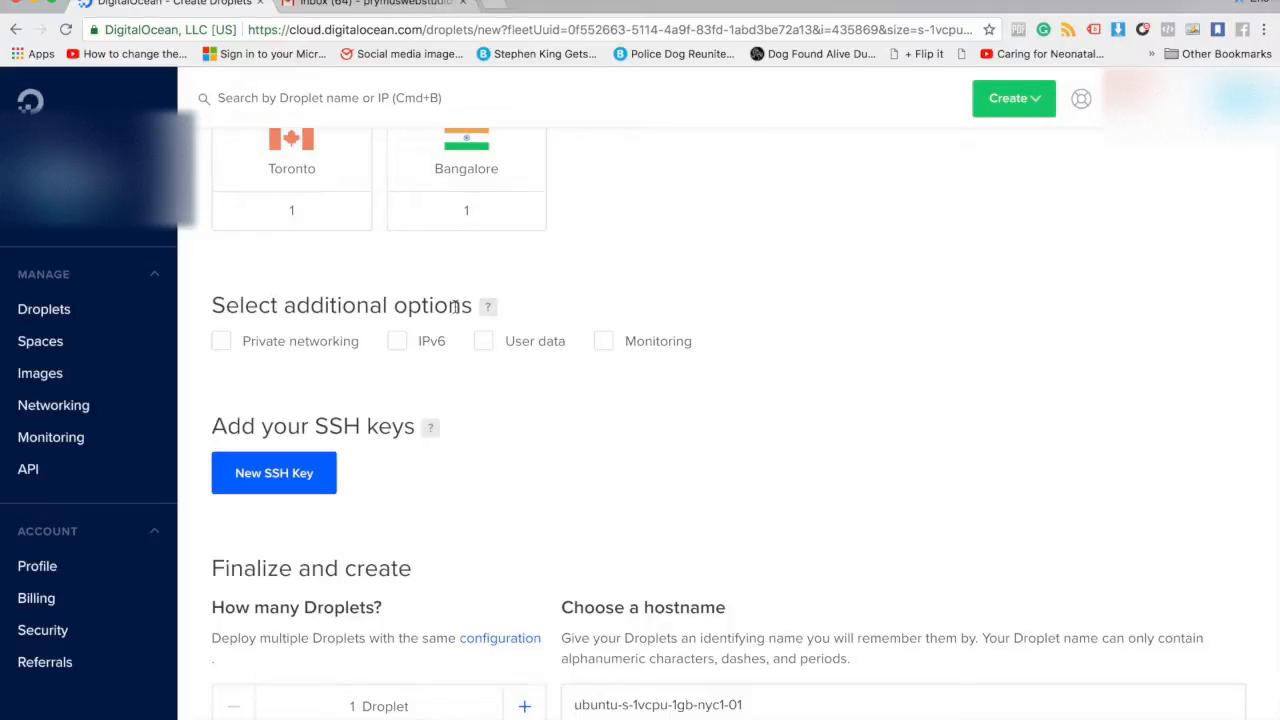
mouse_move(233, 347)
mouse_move(500, 355)
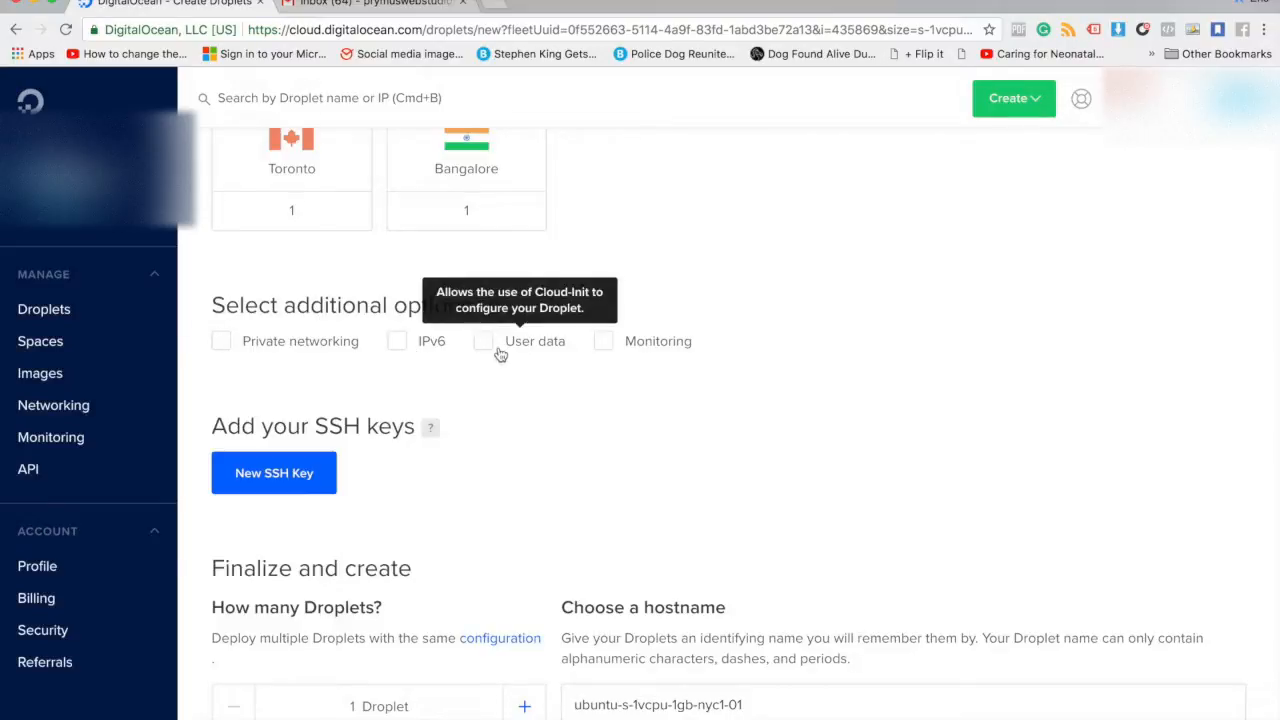
mouse_move(611, 346)
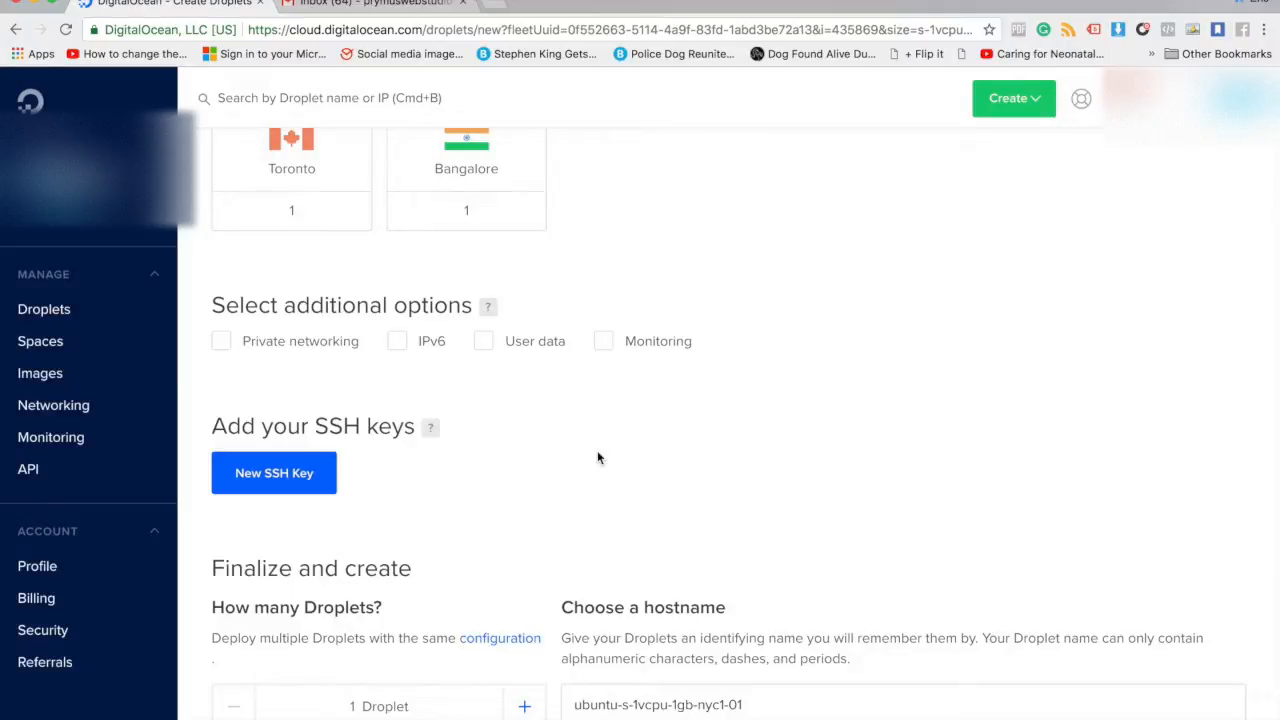
scroll(450, 491, "down", 2)
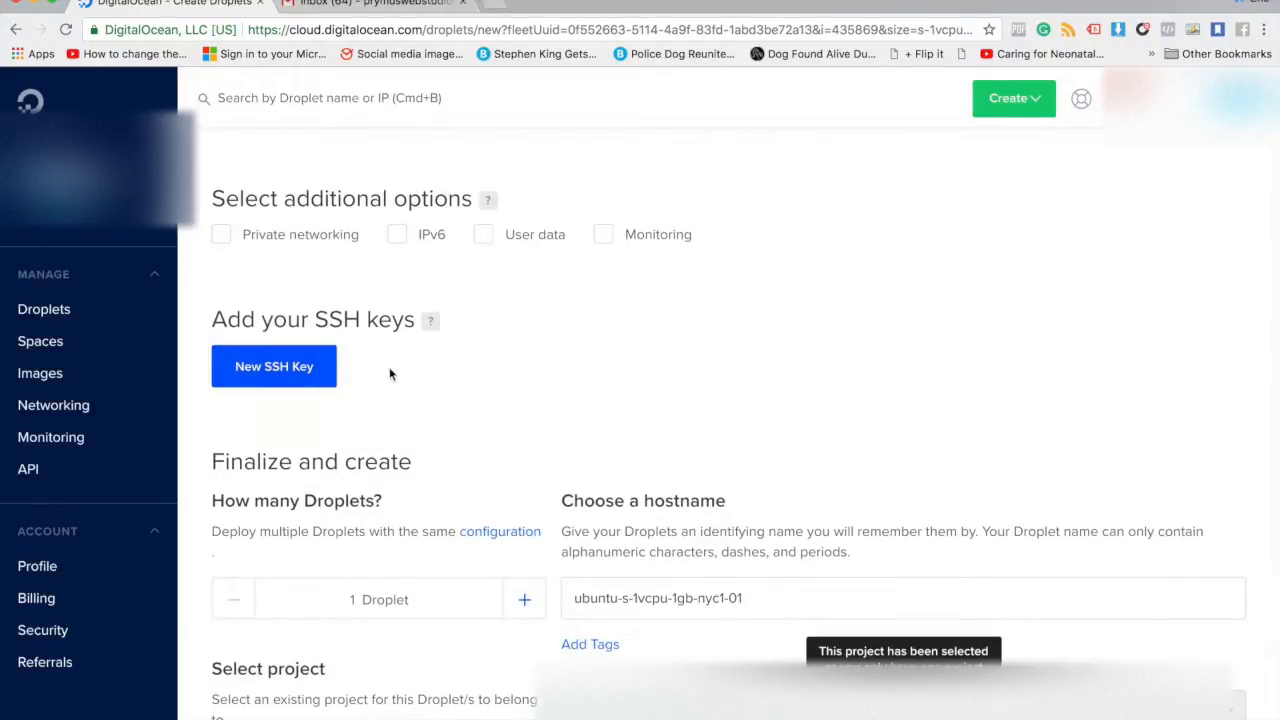
scroll(587, 388, "down", 1)
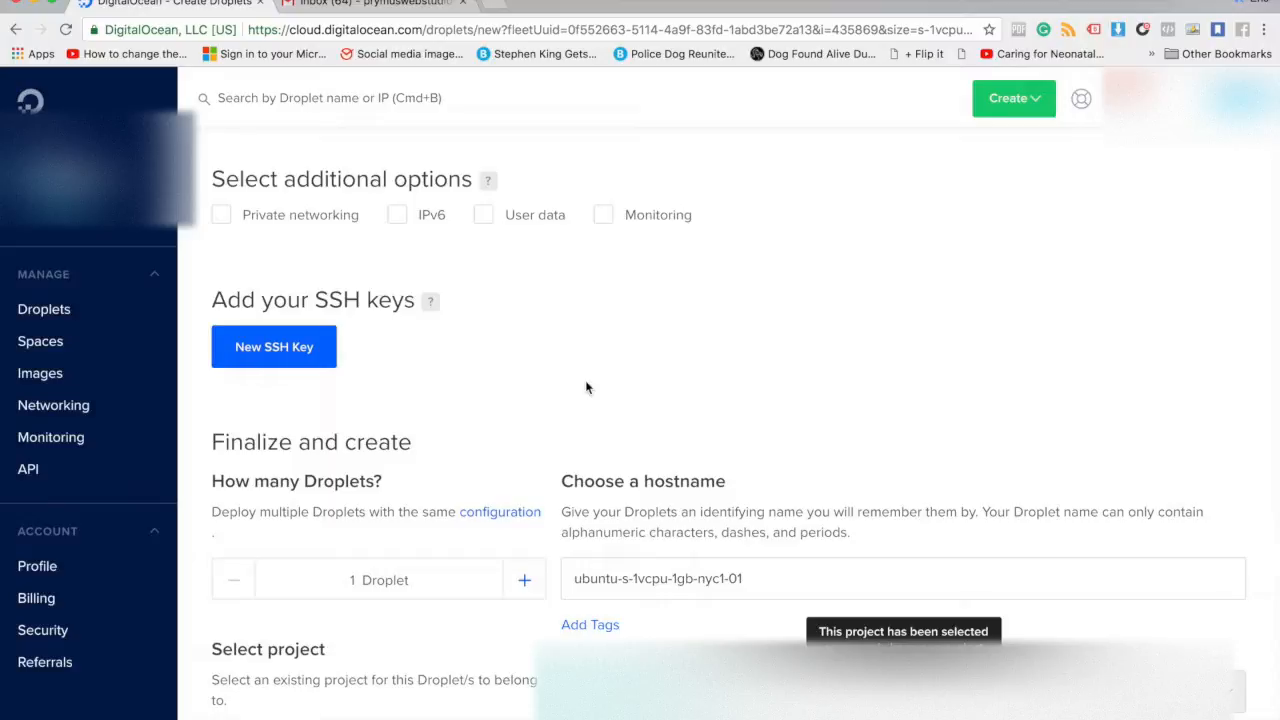
scroll(587, 388, "down", 1)
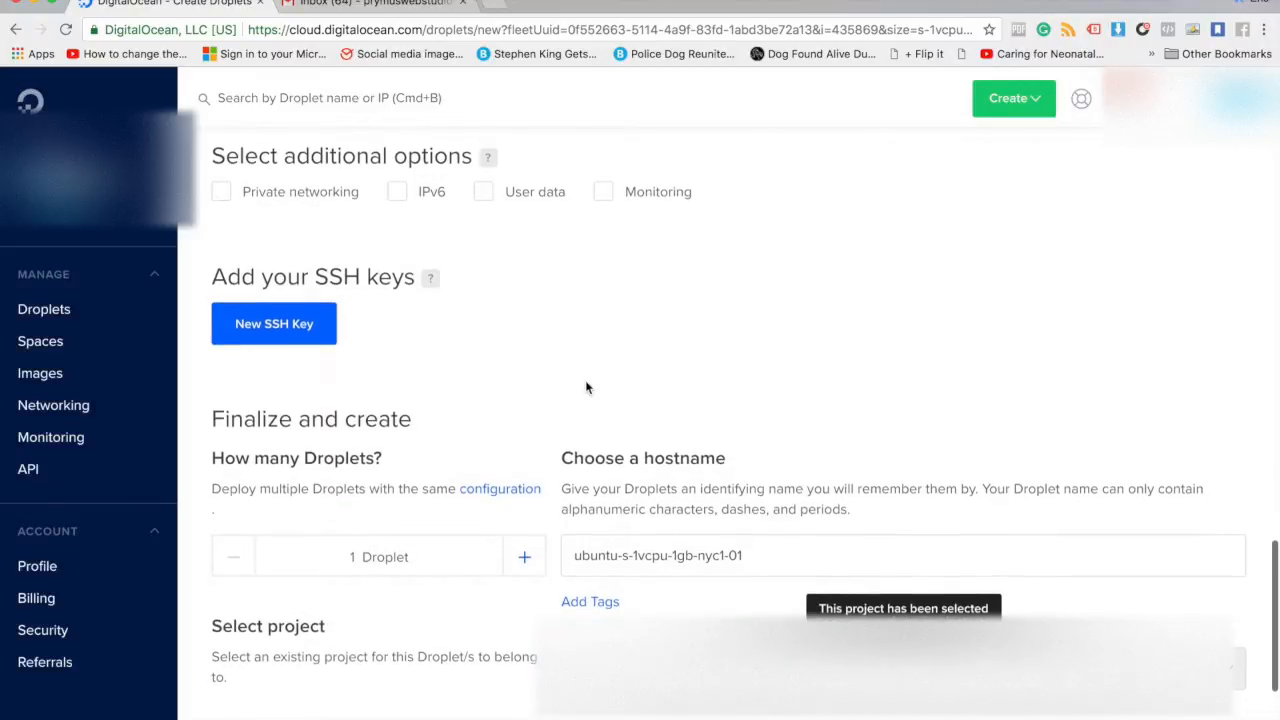
scroll(587, 388, "down", 3)
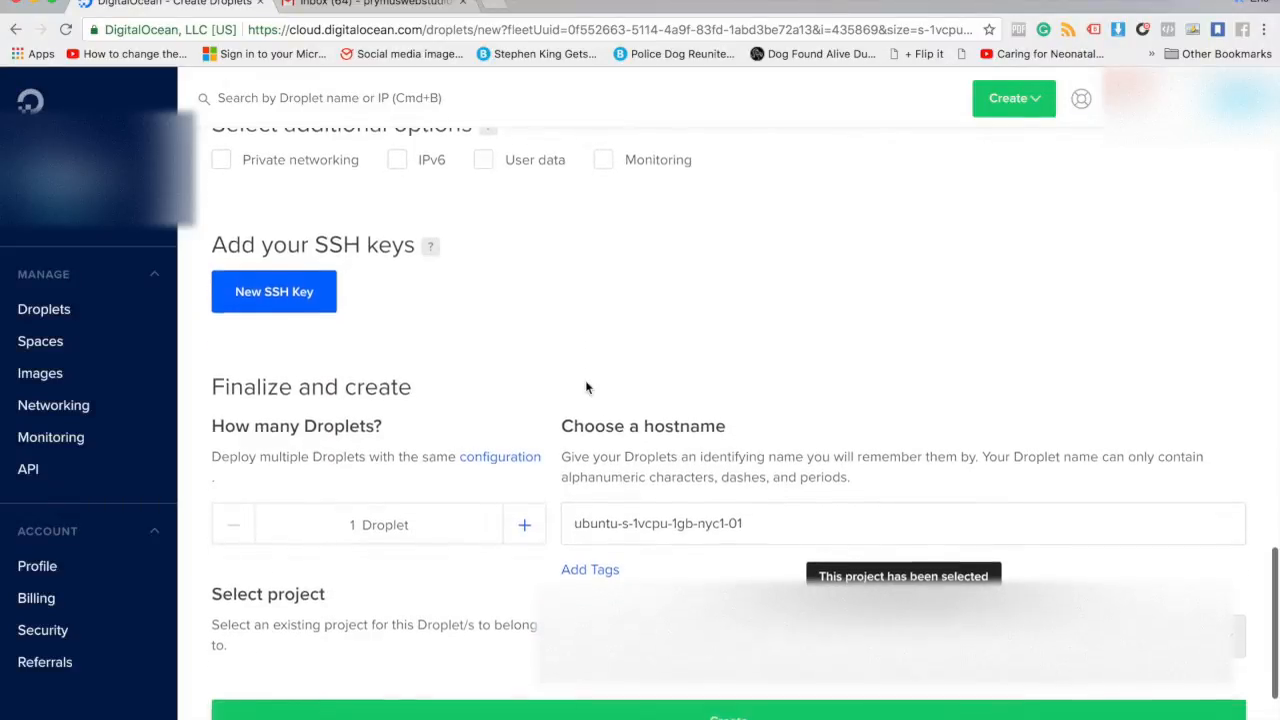
scroll(587, 388, "down", 2)
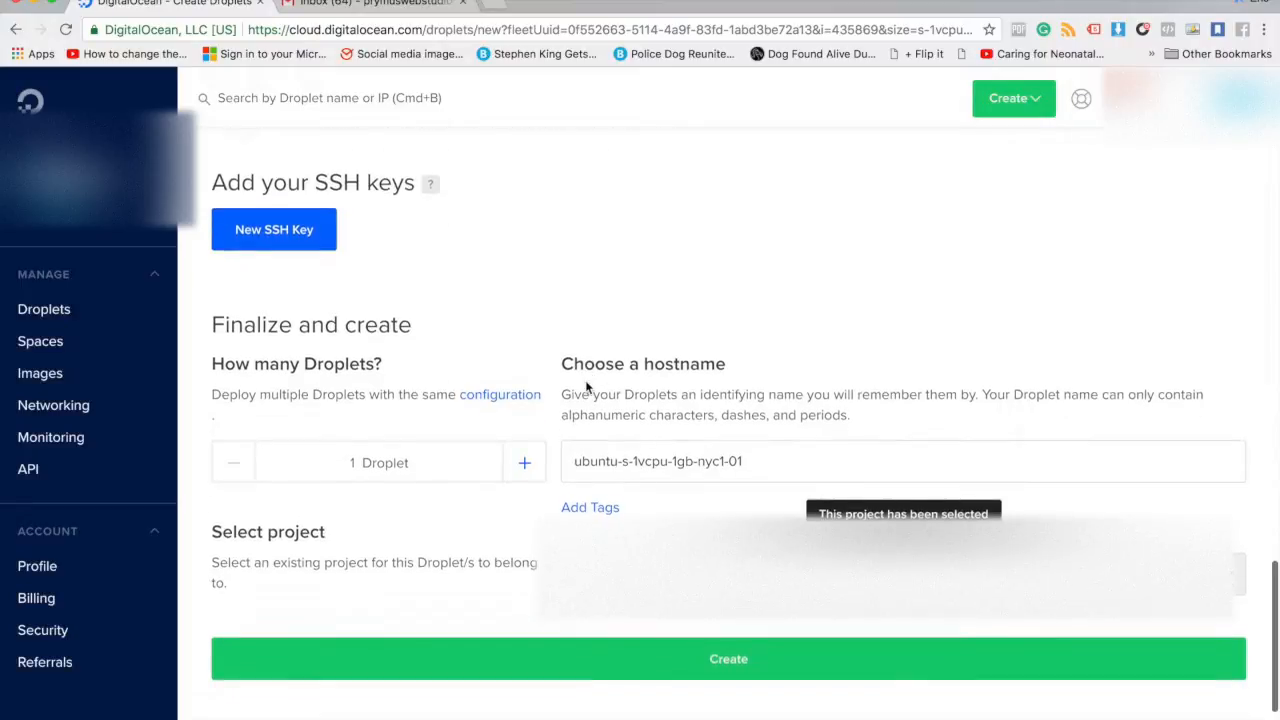
scroll(463, 323, "down", 1)
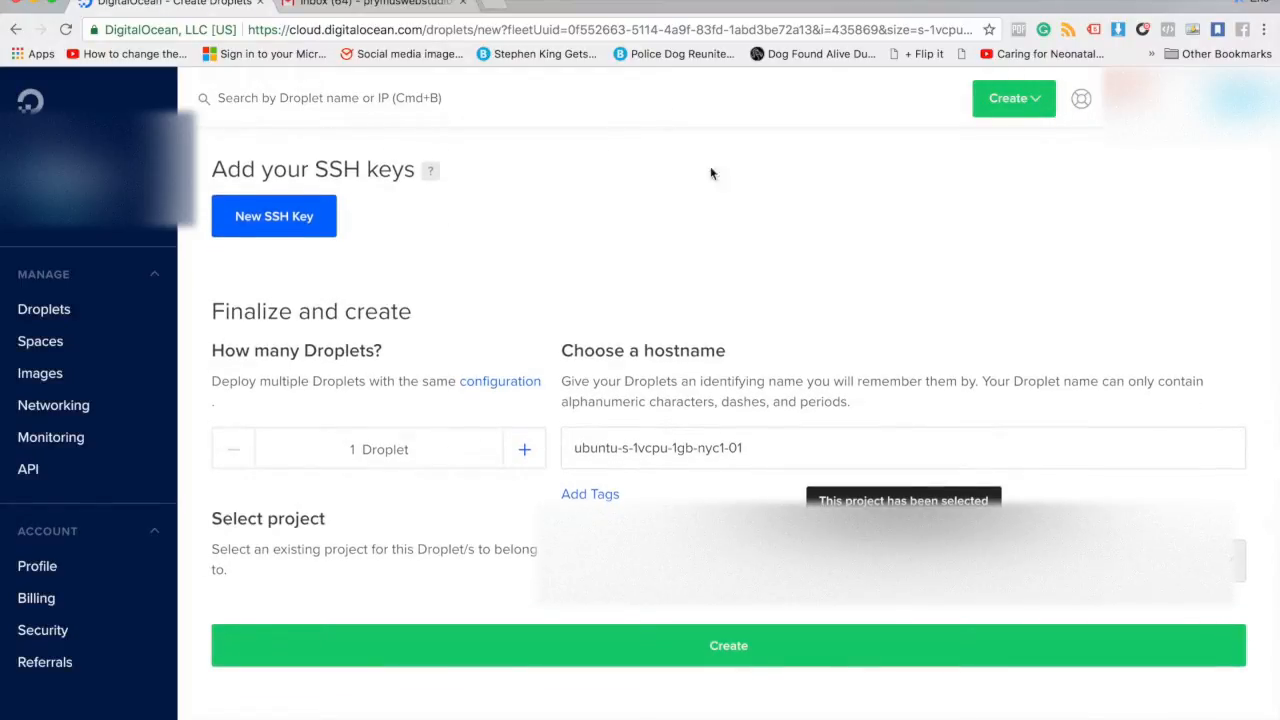
Change the Droplet's datacenter region to New York 3
scroll(728, 400, "up", 5)
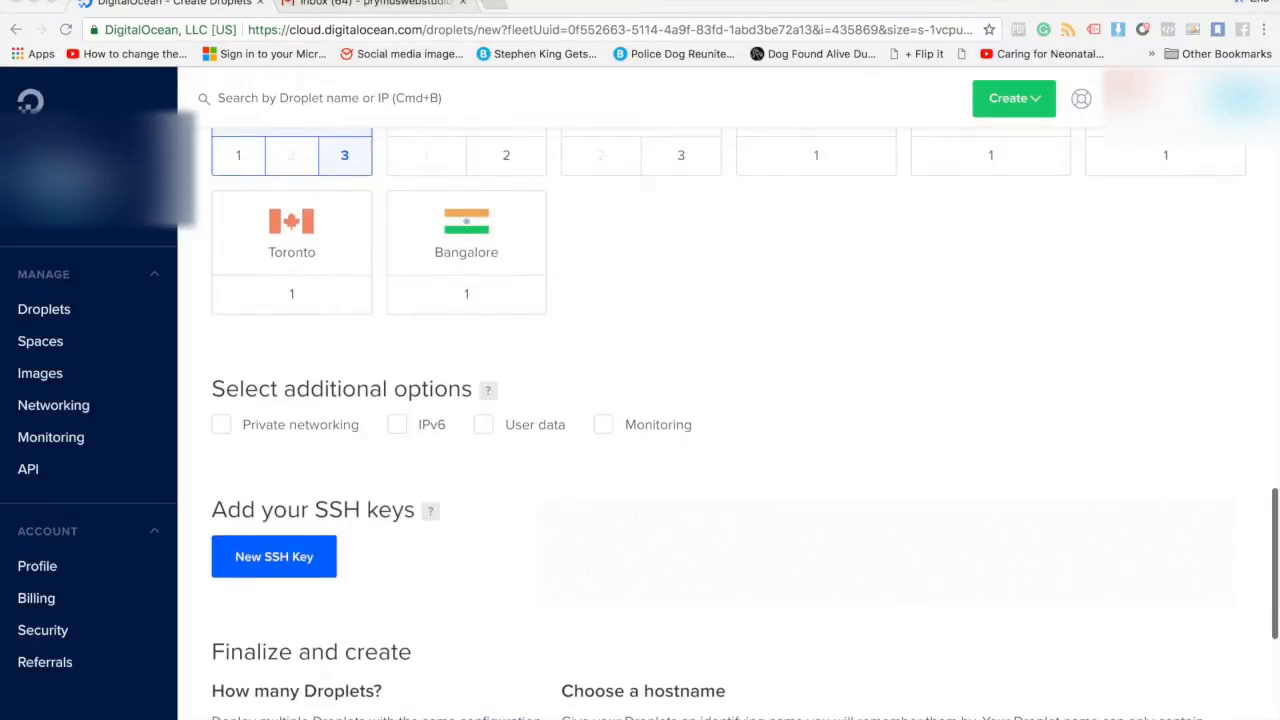
scroll(728, 424, "down", 3)
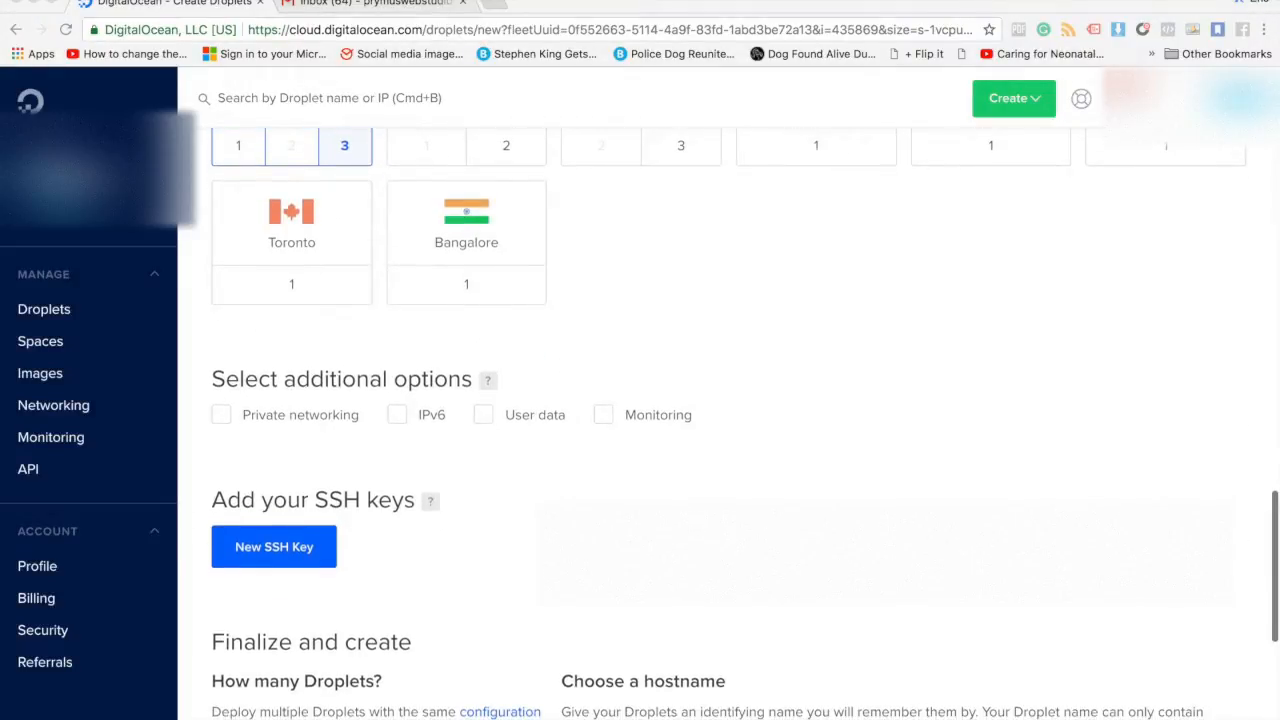
scroll(208, 305, "down", 4)
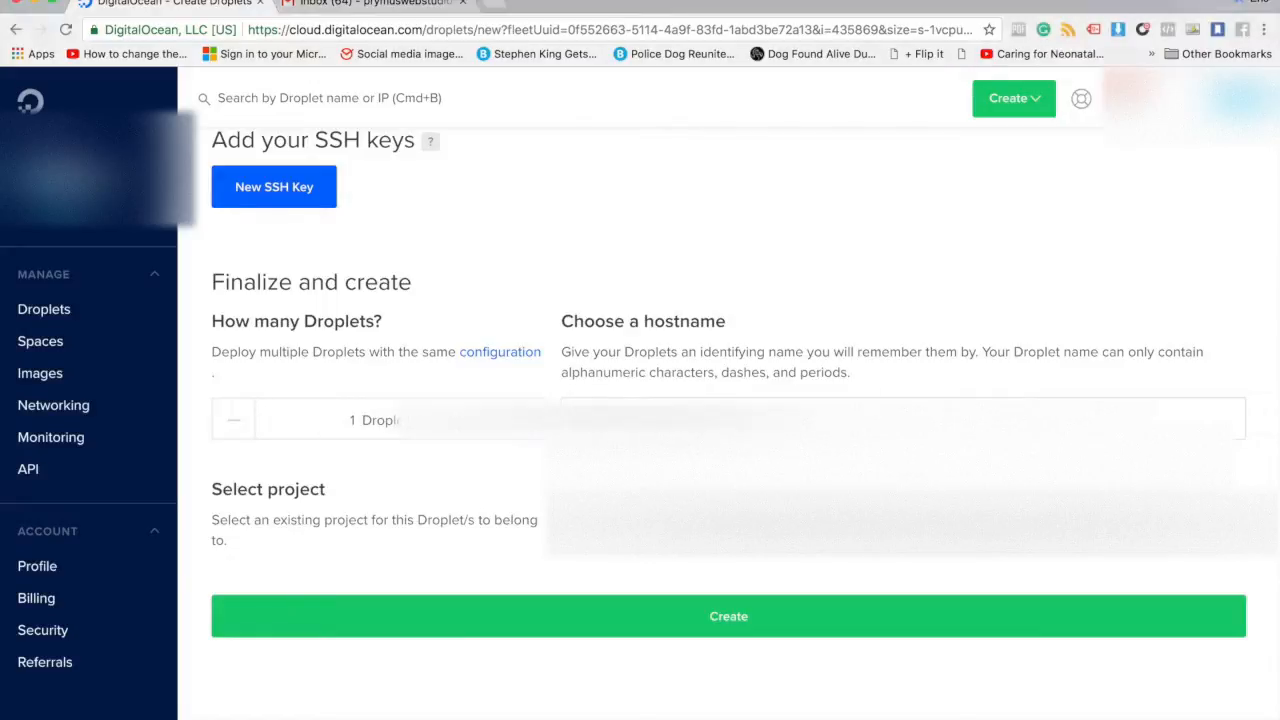
Try out a higher number of Droplets and return the count to 1
left_click(524, 420)
left_click(524, 420)
left_click(524, 420)
left_click(222, 420)
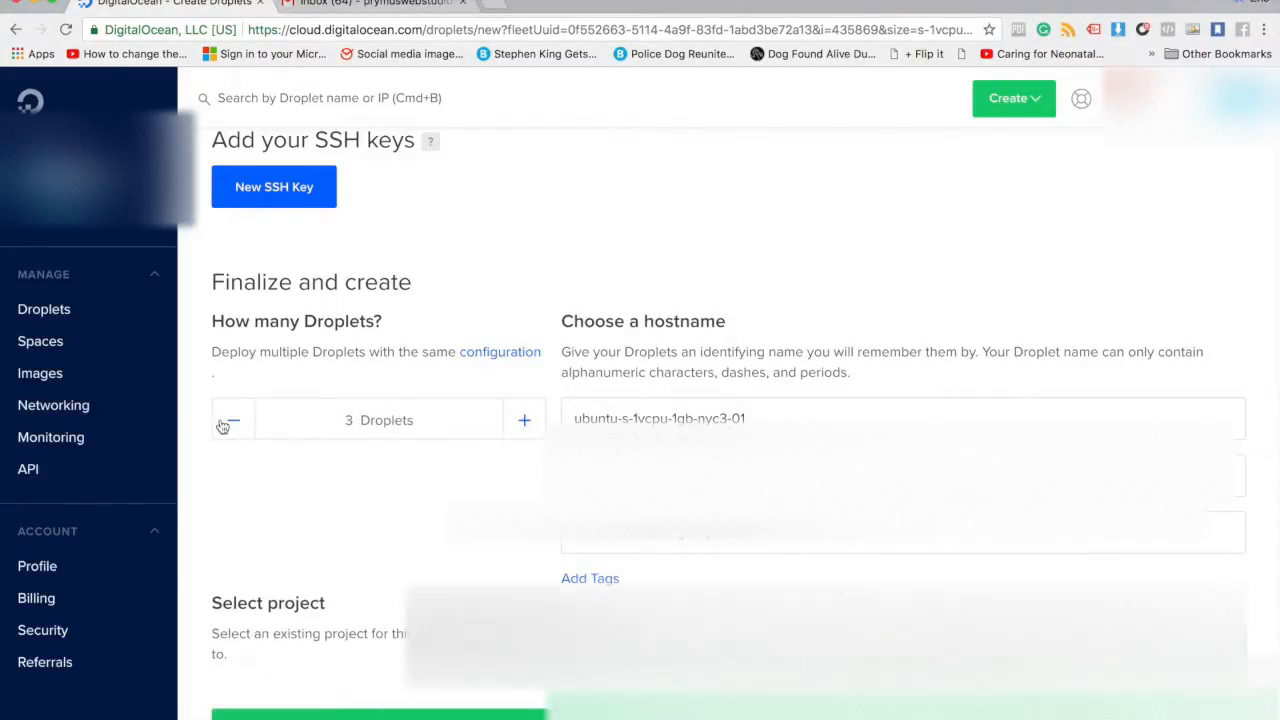
left_click(222, 420)
left_click(222, 420)
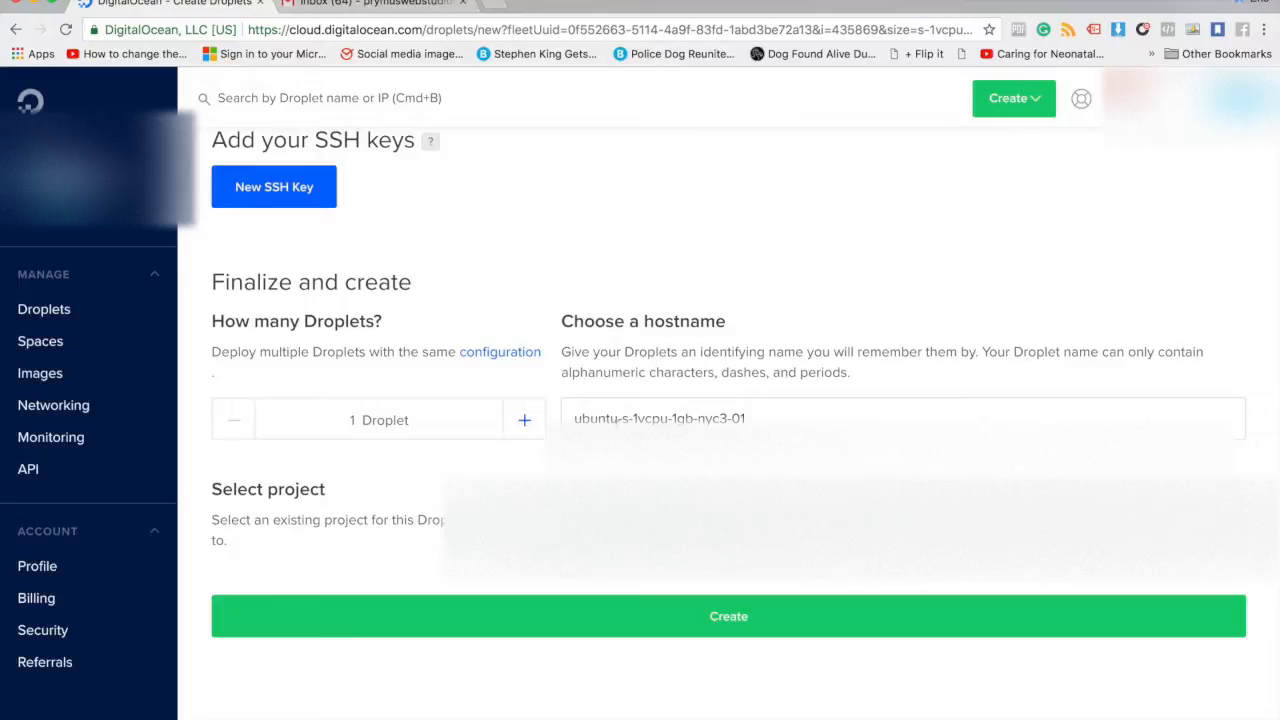
Set the Droplet's hostname to Magento2 and create the Droplet
triple_click(606, 418)
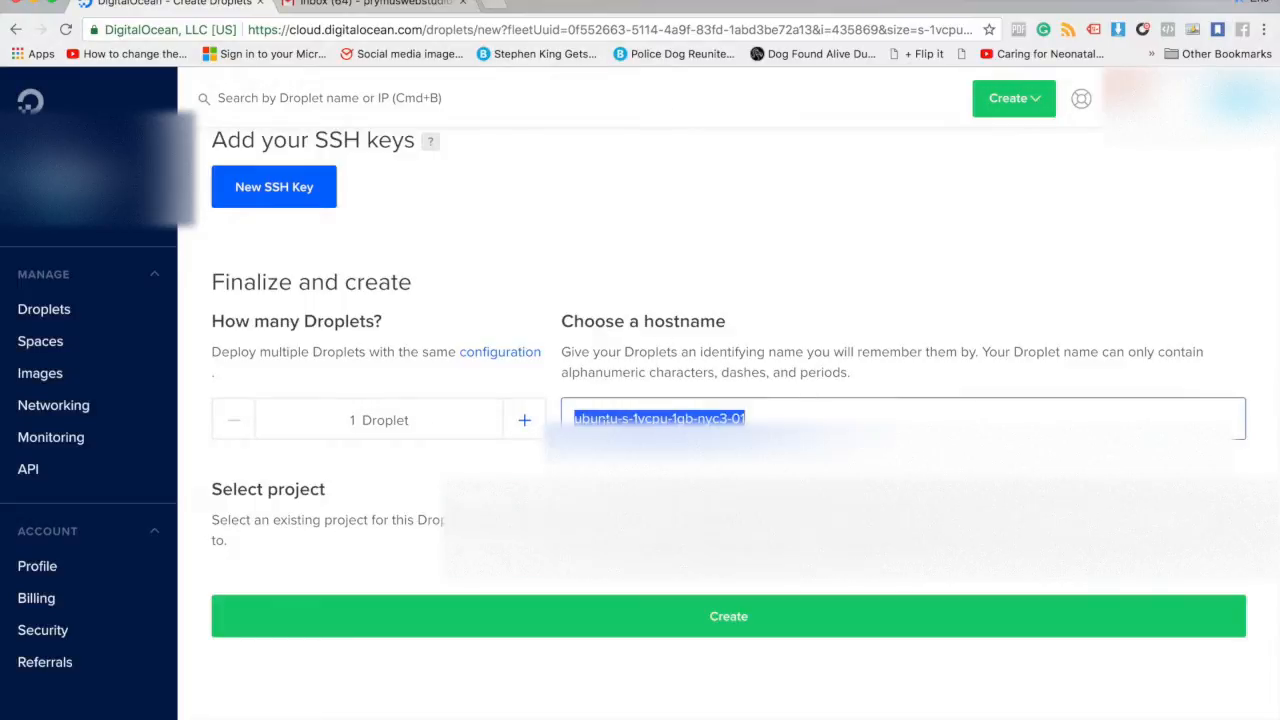
type("Magen")
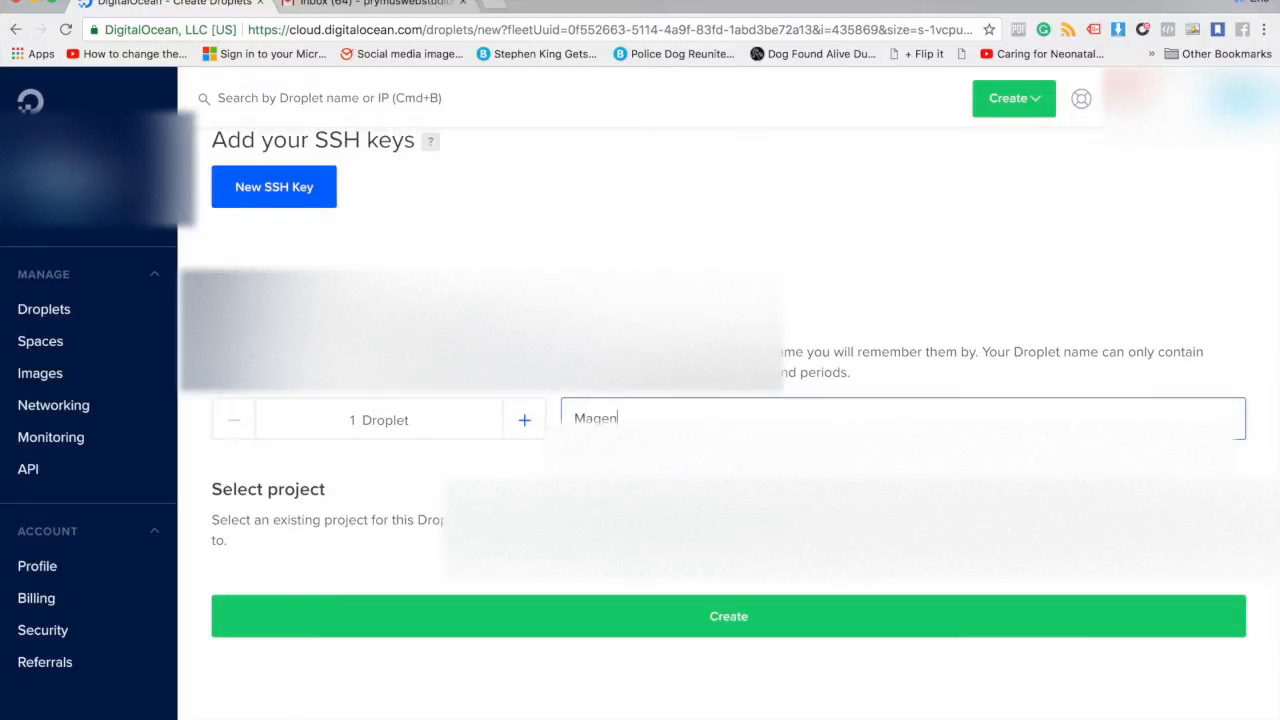
type("to2")
scroll(299, 504, "down", 2)
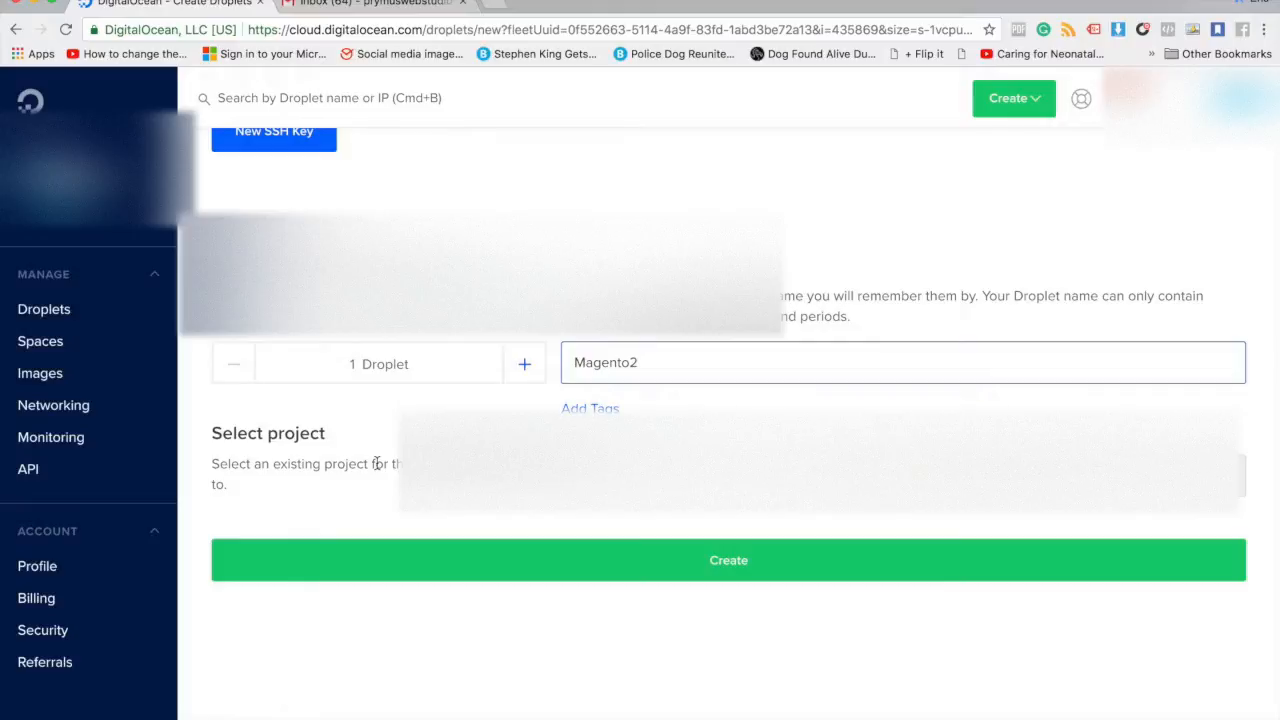
scroll(450, 555, "down", 1)
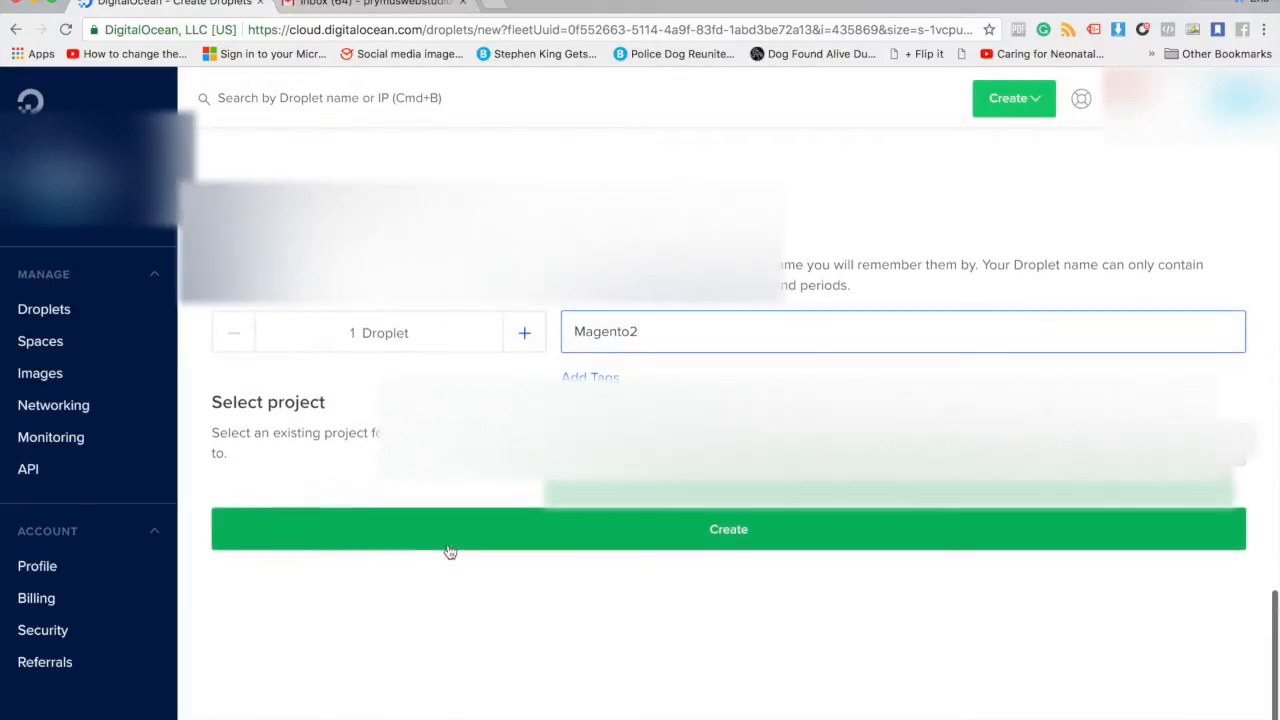
scroll(451, 557, "down", 1)
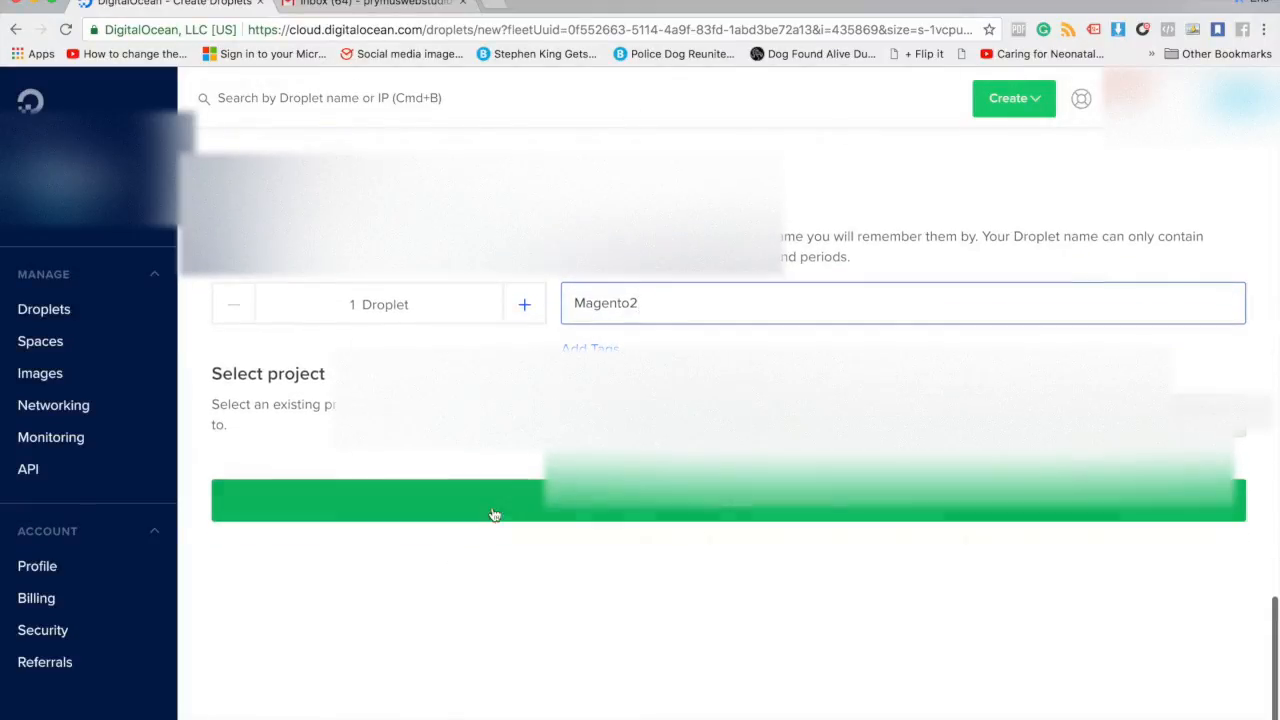
left_click(728, 503)
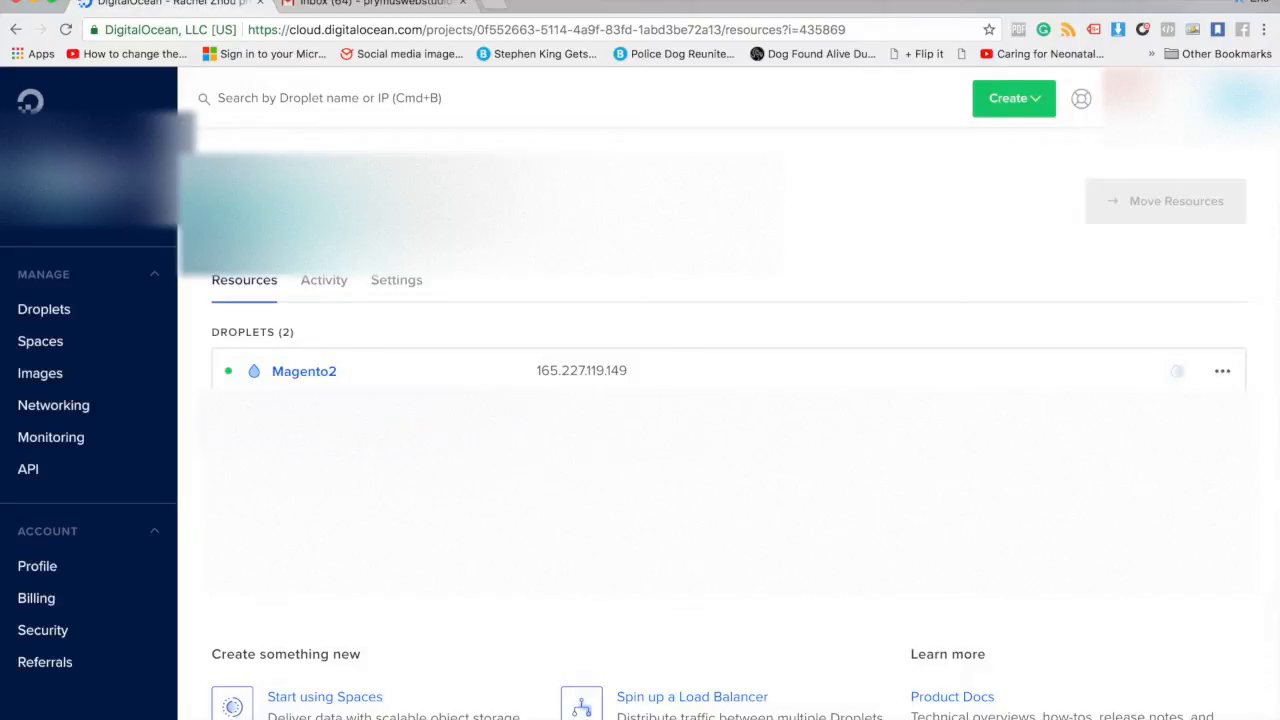
Open the Magento2 Droplet's details, dismiss the notification, and review its specifications, graphs and management sections
mouse_move(547, 374)
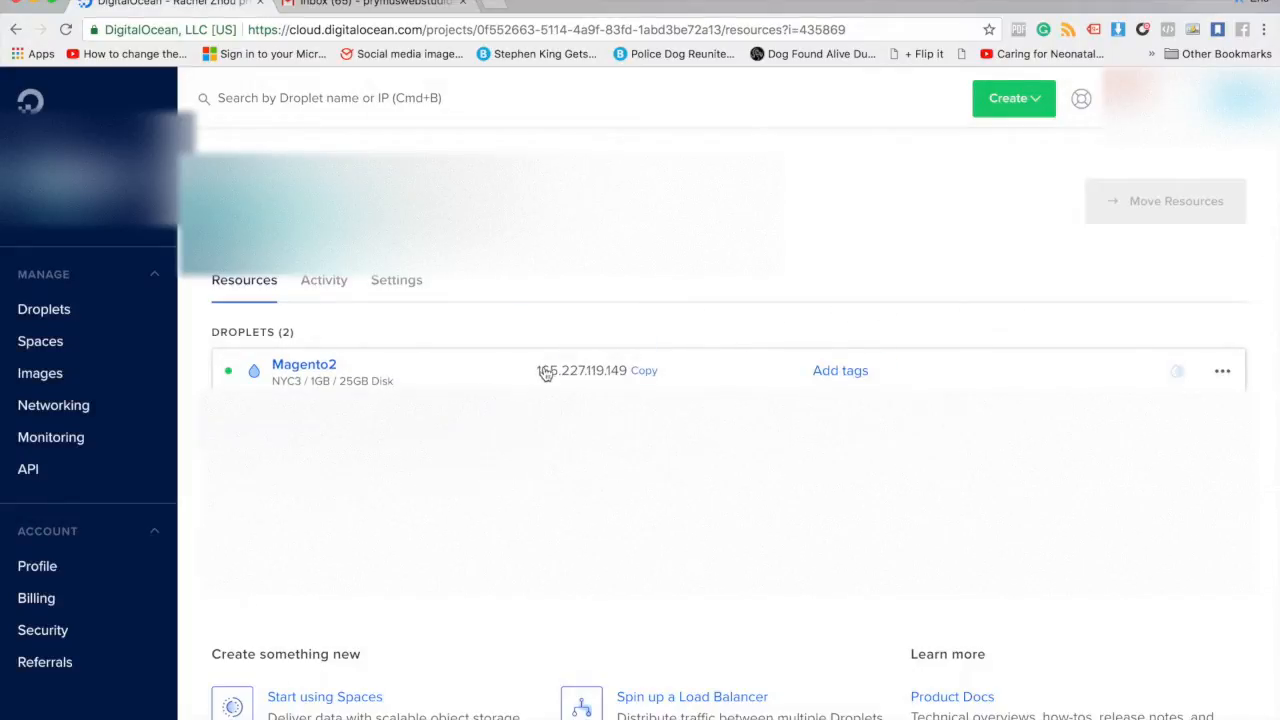
left_click(314, 368)
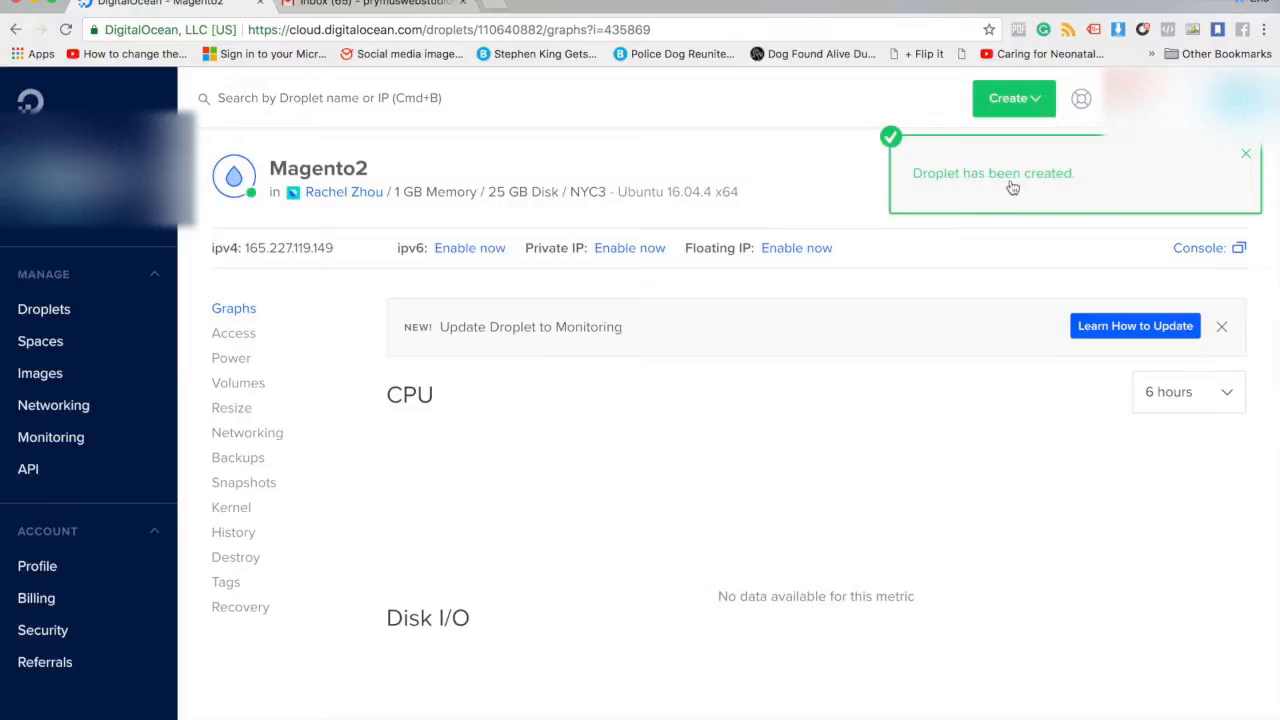
left_click(1243, 155)
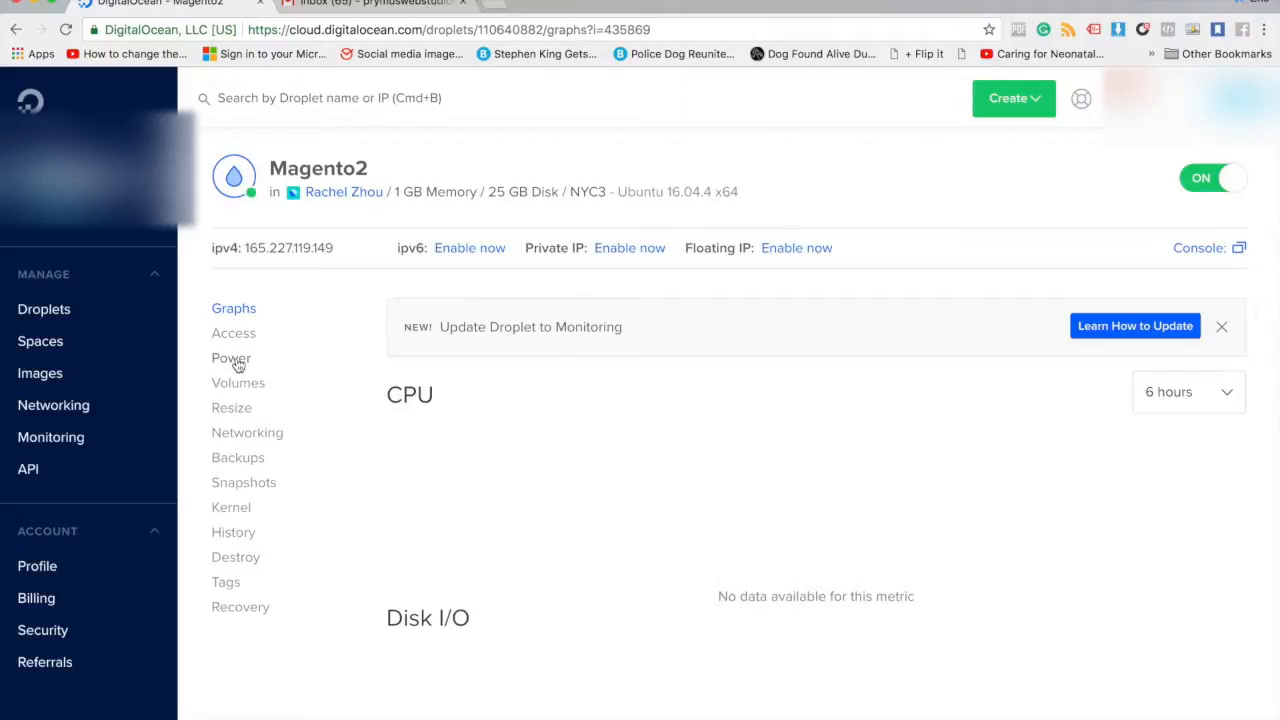
scroll(705, 619, "down", 1)
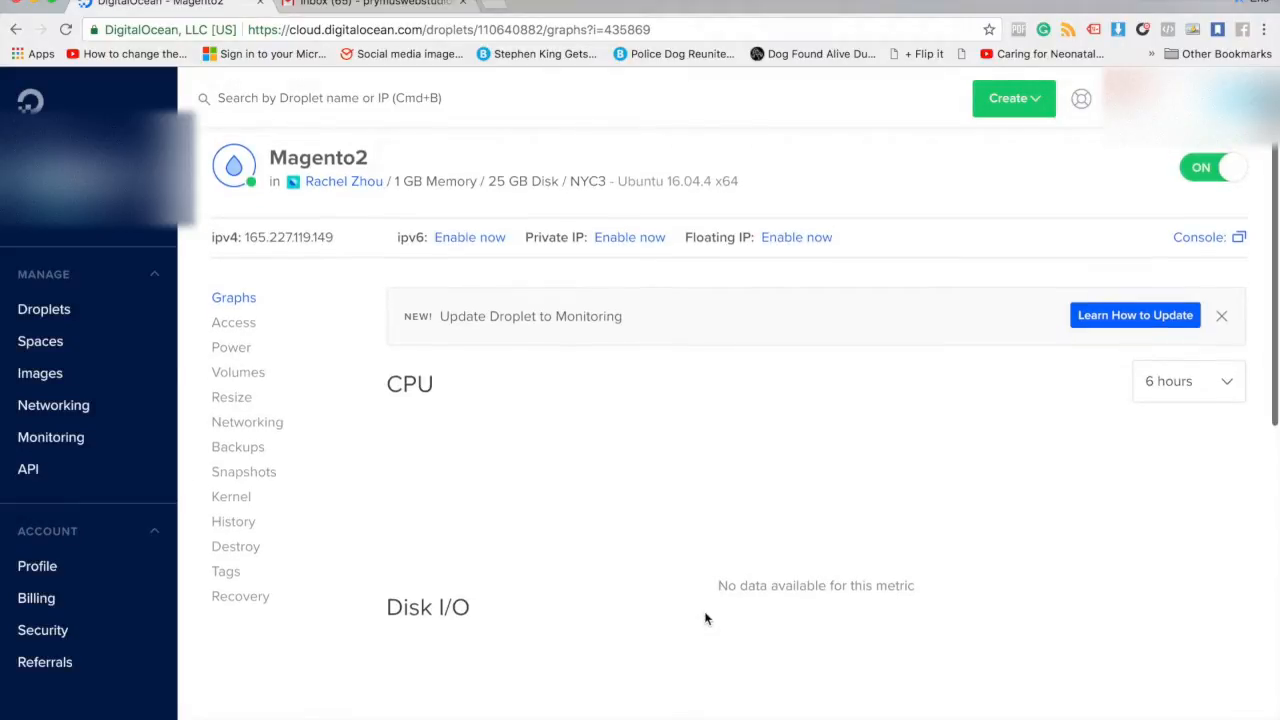
scroll(705, 619, "down", 2)
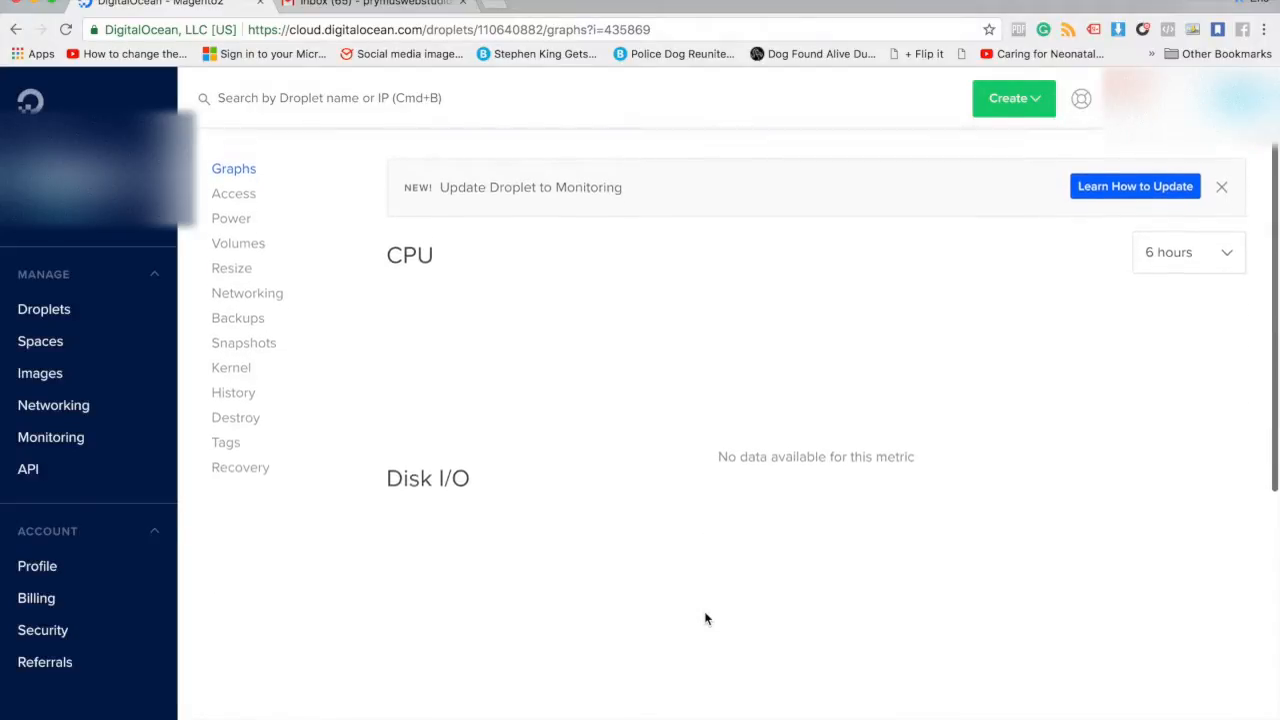
scroll(703, 618, "up", 1)
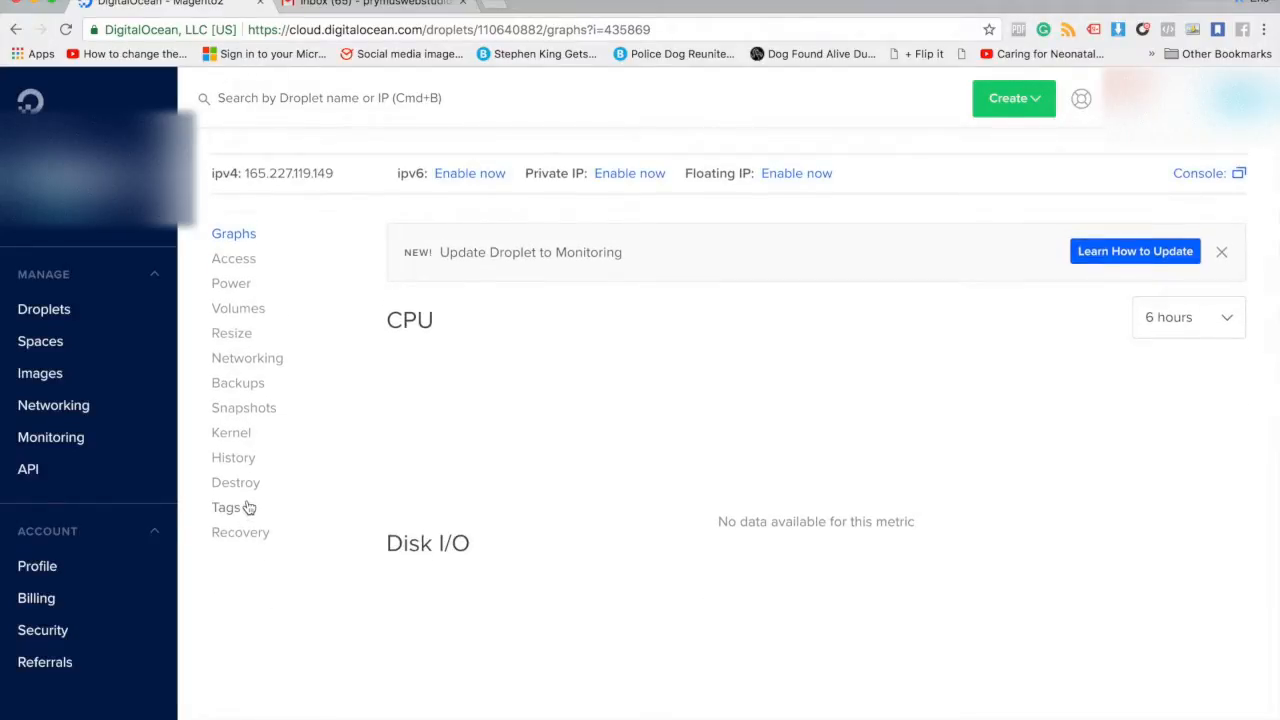
scroll(249, 508, "up", 1)
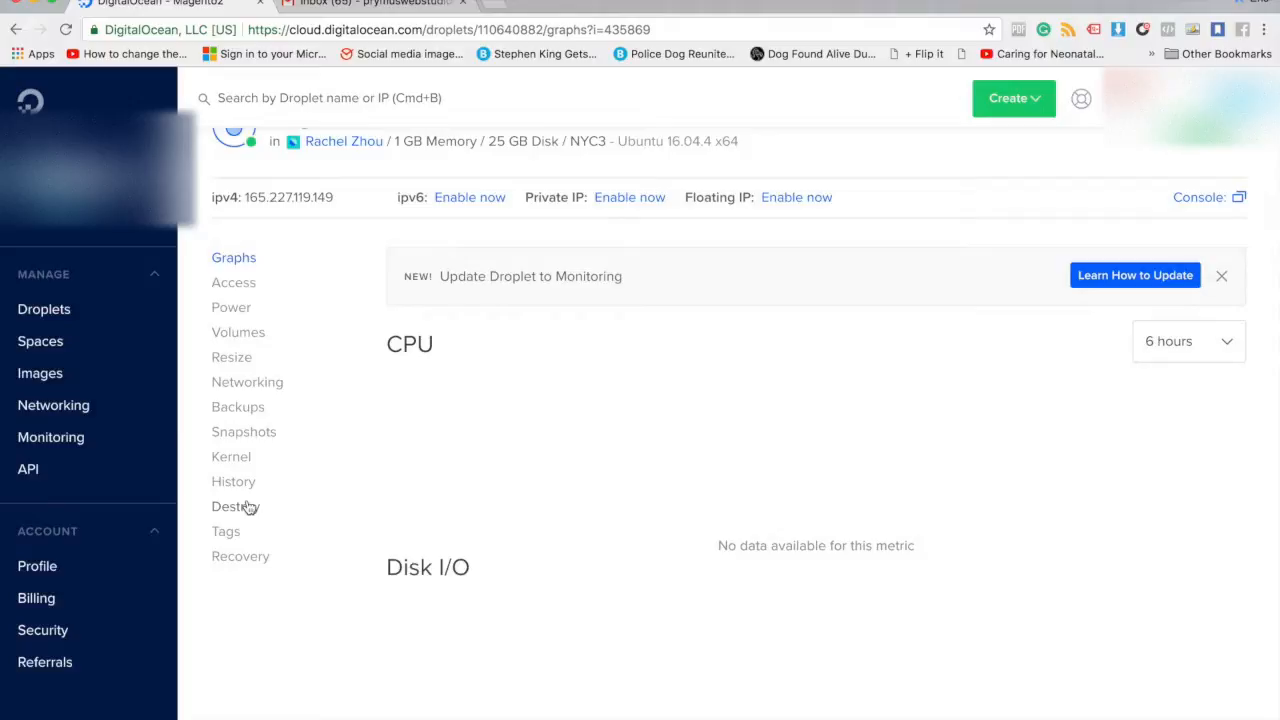
scroll(247, 507, "down", 3)
scroll(247, 507, "up", 4)
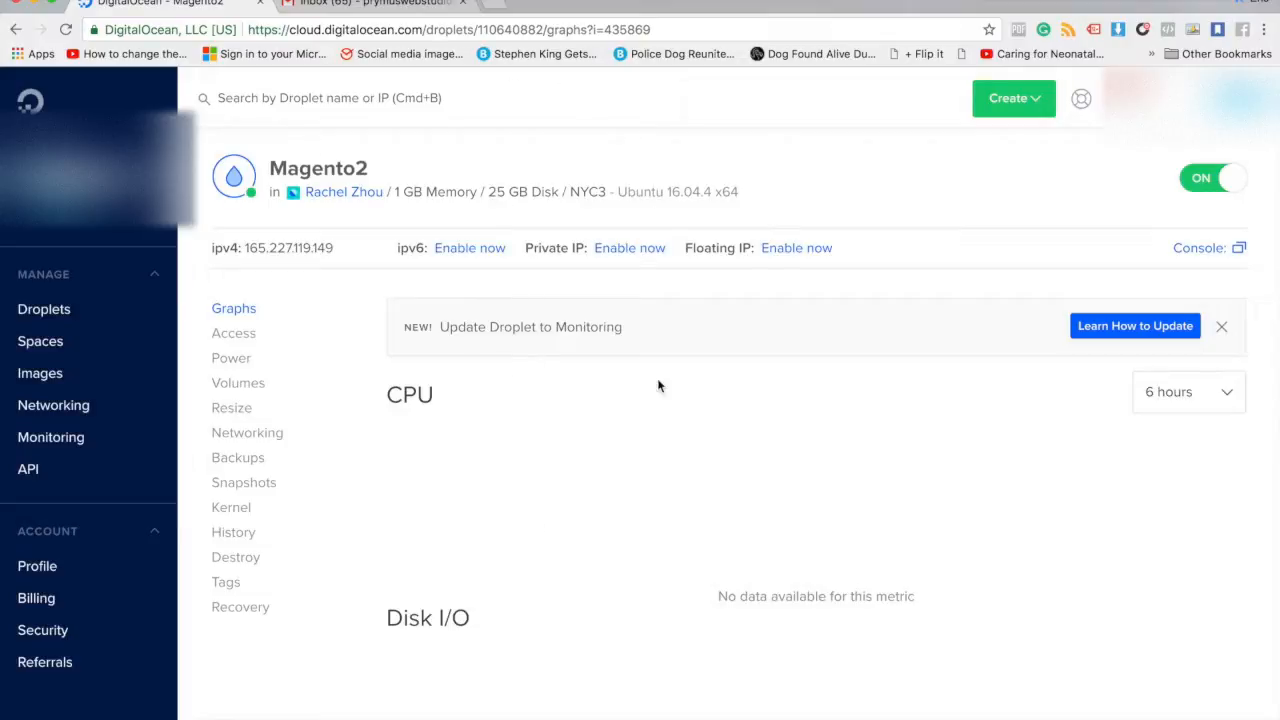
Switch to Gmail, open DigitalOcean's email about the new Magento2 Droplet, and examine the login username and password it gives
left_click(370, 4)
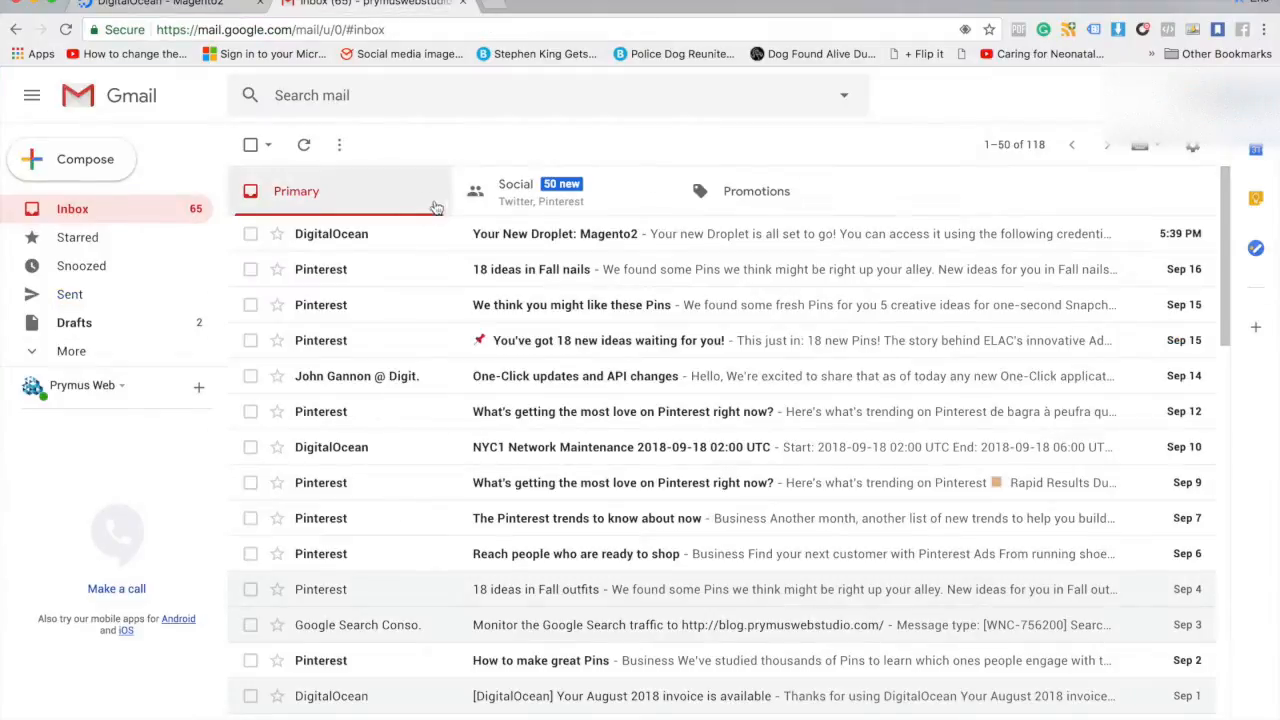
left_click(368, 238)
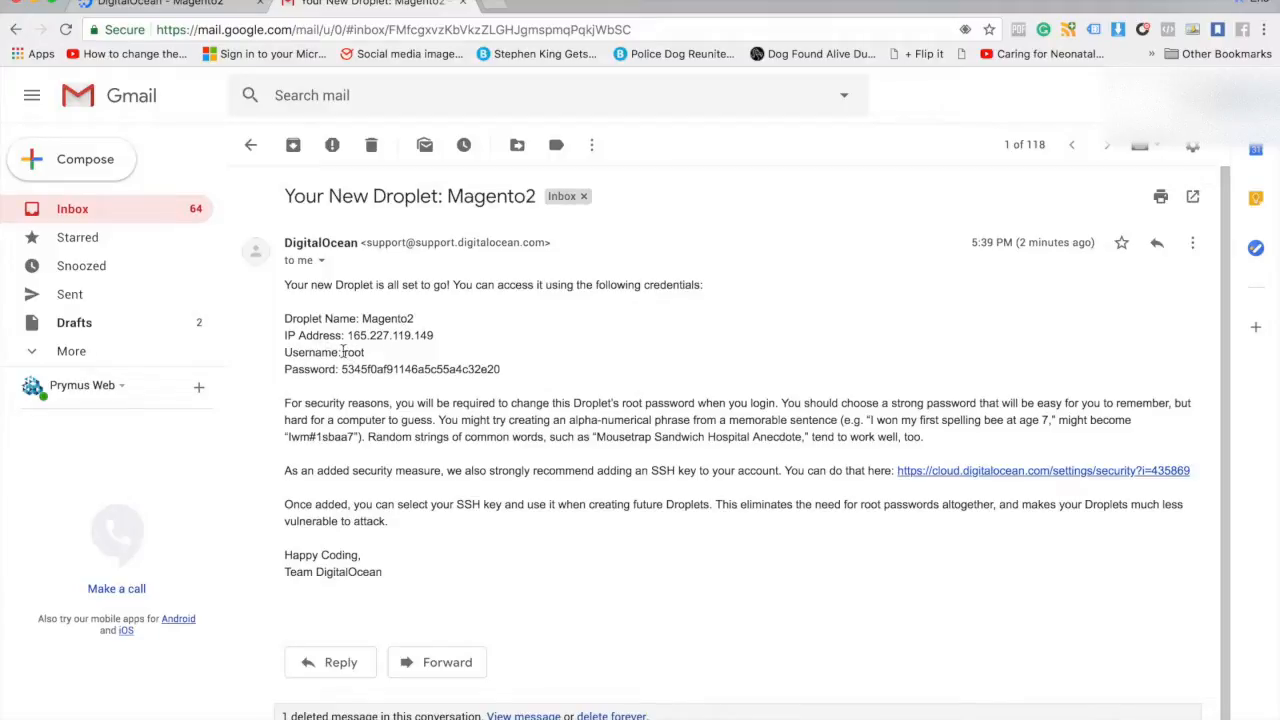
left_click_drag(343, 352, 366, 366)
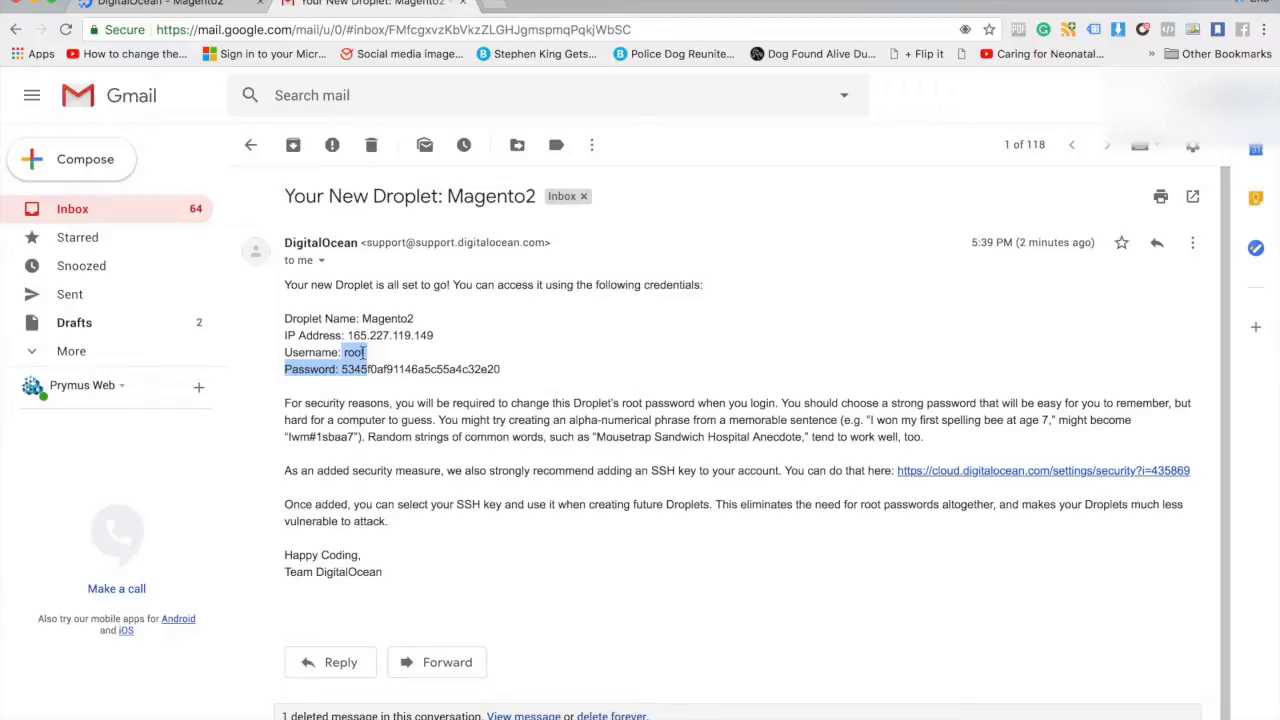
left_click(363, 351)
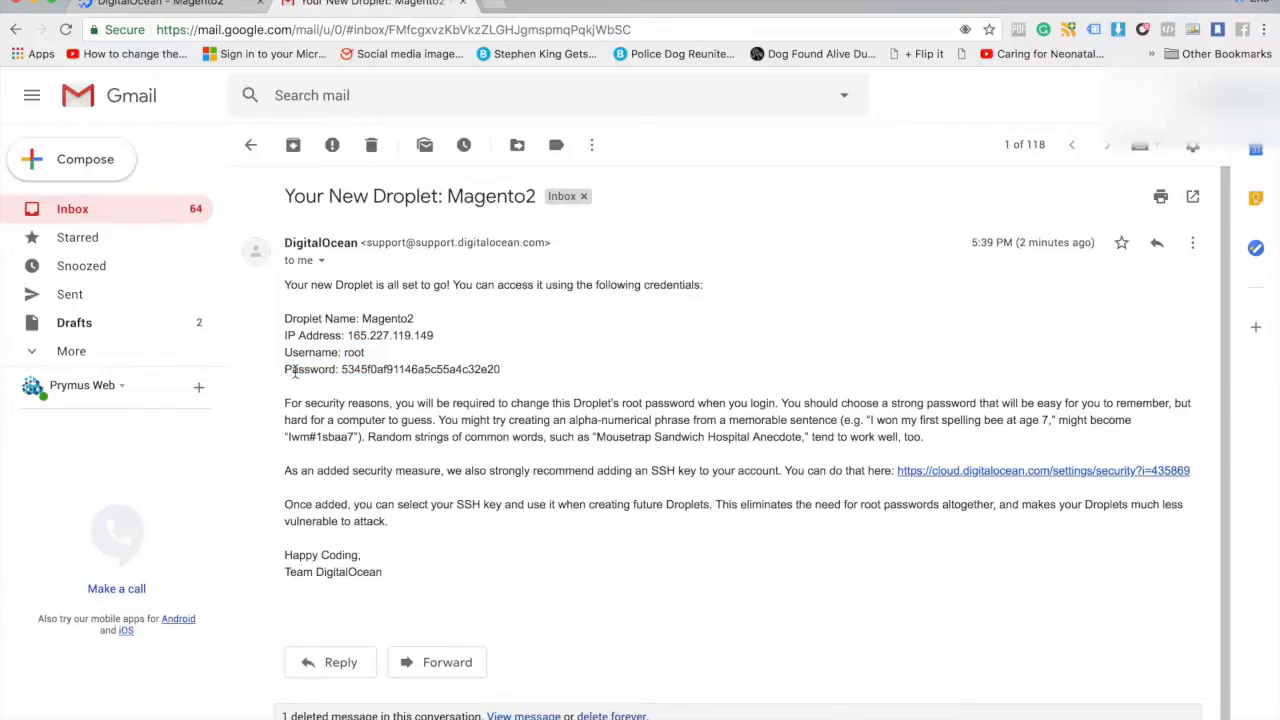
left_click_drag(341, 369, 527, 385)
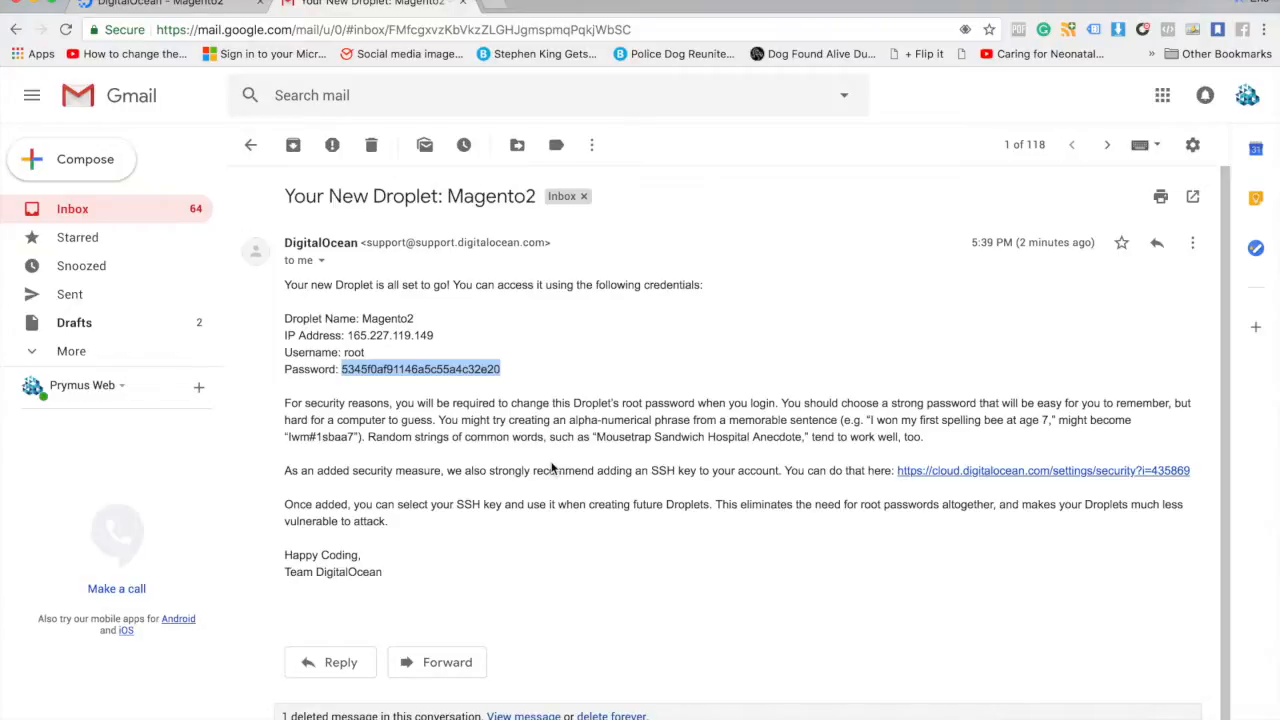
left_click(473, 364)
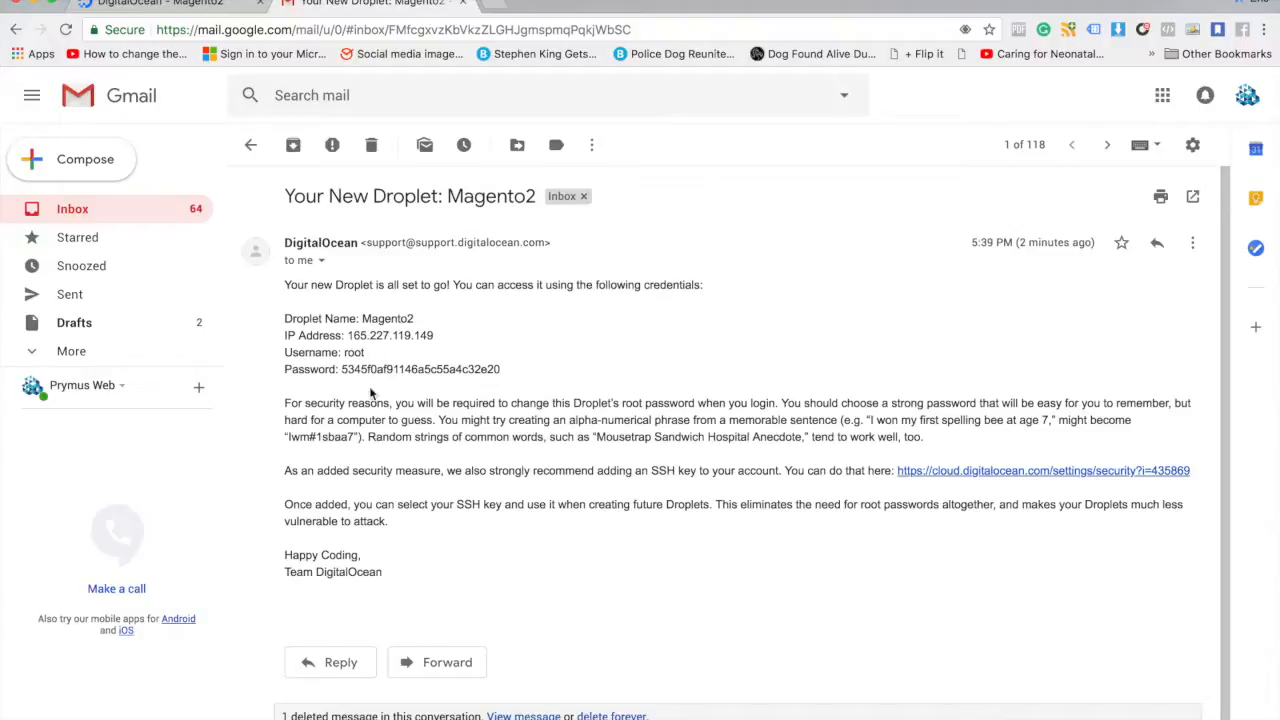